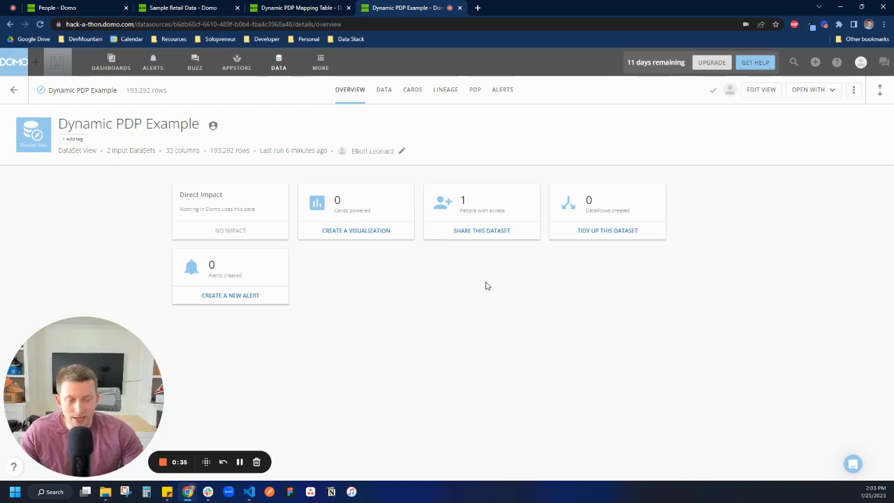
# Compare the people list's Department column with the Store State column in the Sample Retail Data dataset.
pyautogui.click(56, 9)
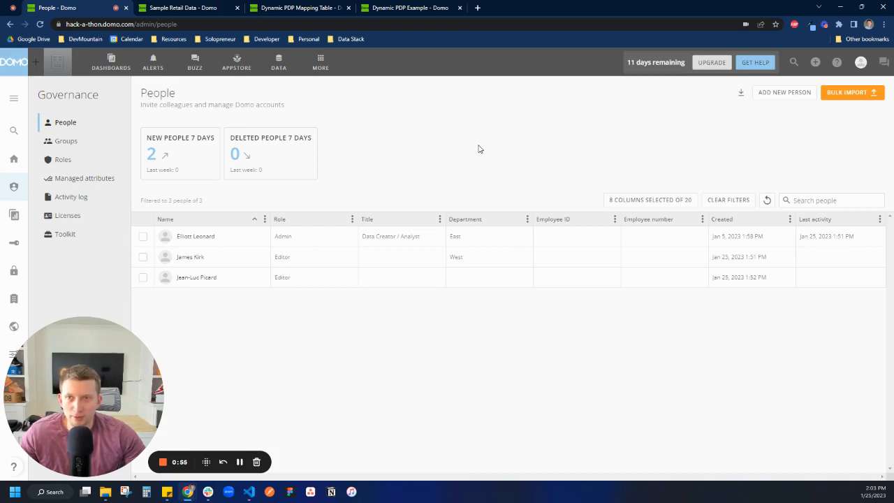
pyautogui.click(172, 8)
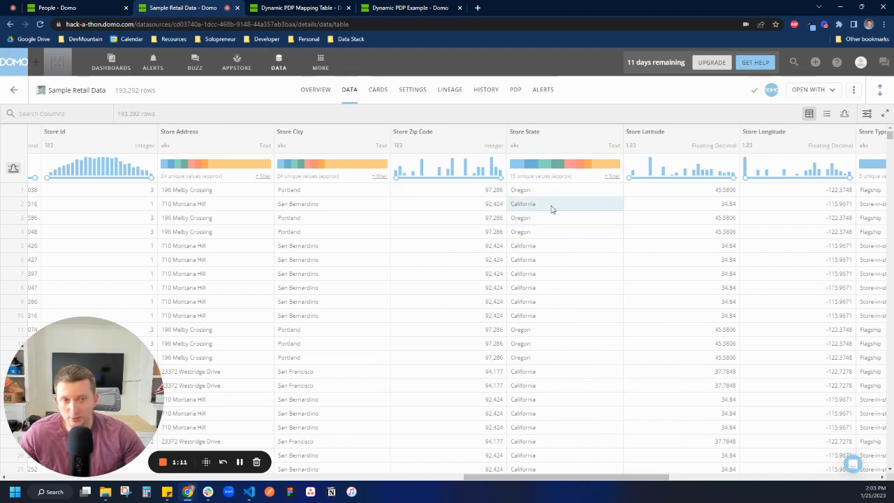
pyautogui.click(96, 10)
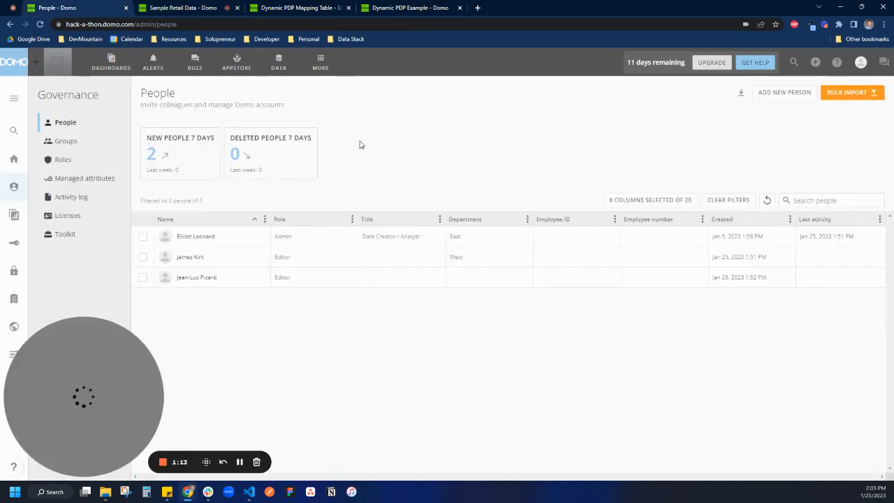
# Open the managed attributes in the admin governance settings and check the Department attribute's lock explanation.
pyautogui.click(320, 63)
pyautogui.click(251, 103)
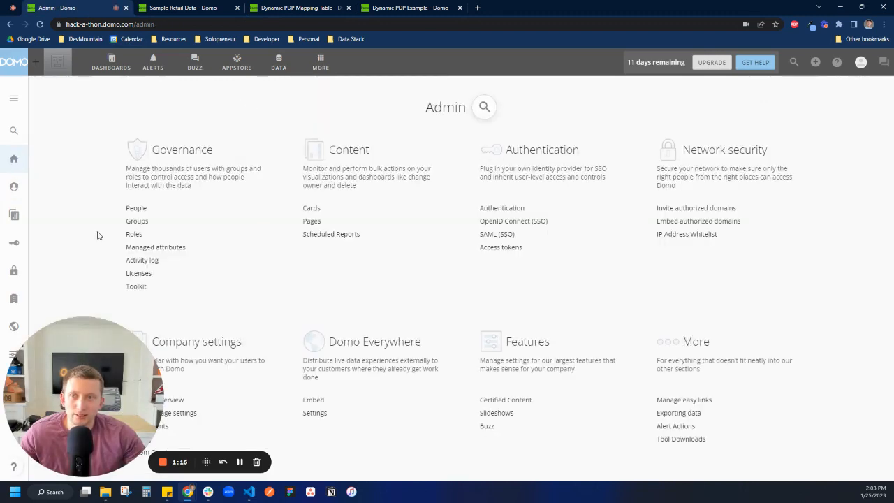
pyautogui.click(137, 209)
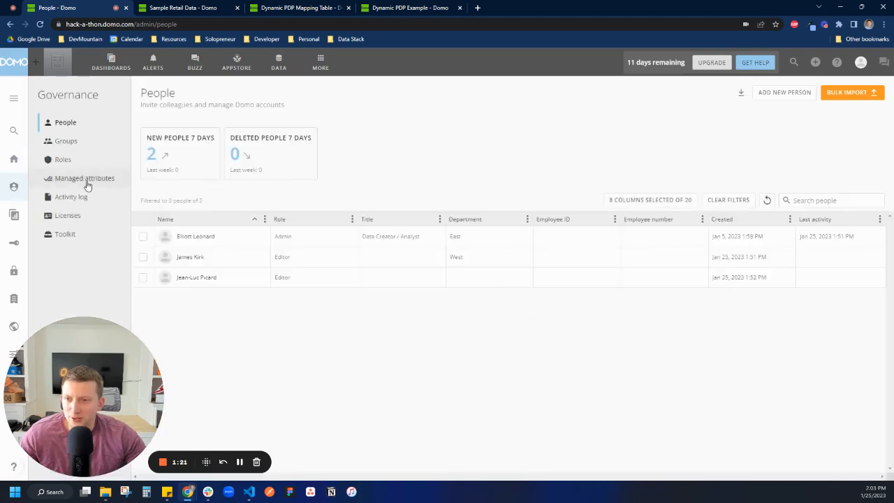
pyautogui.click(86, 180)
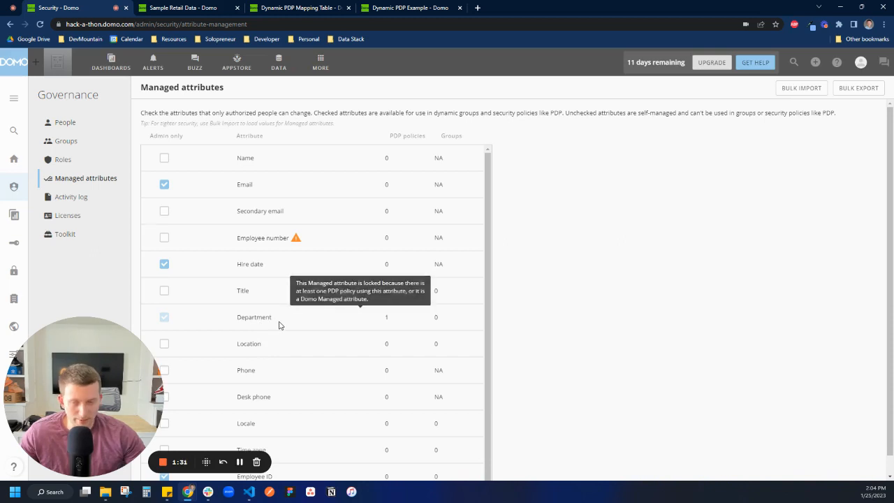
pyautogui.moveTo(278, 326)
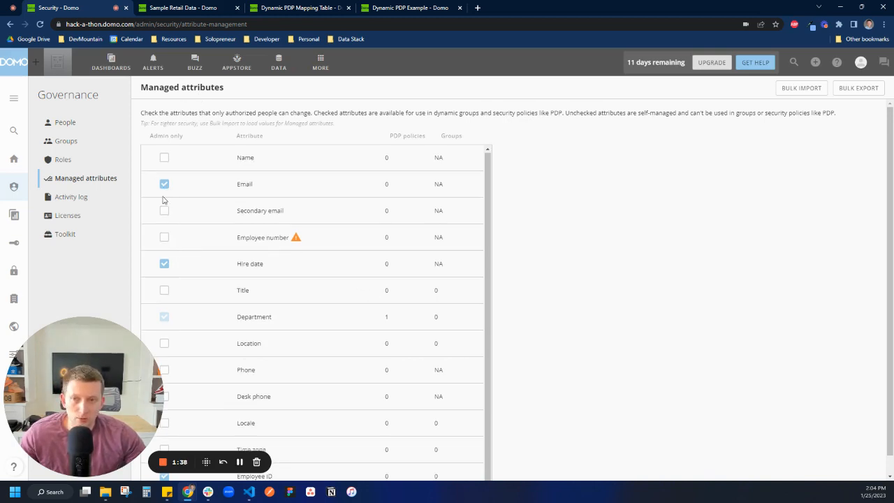
# Mark the Employee number and Time zone attributes as admin only and save the managed attributes.
pyautogui.click(165, 239)
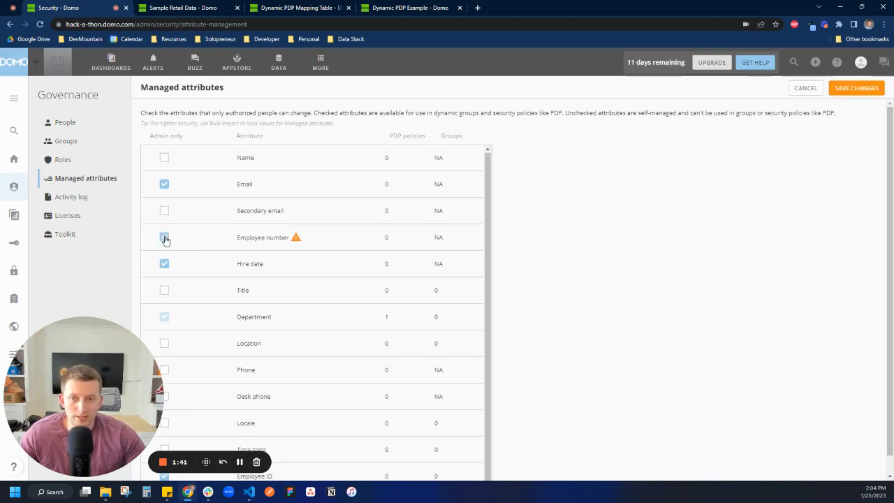
pyautogui.click(165, 239)
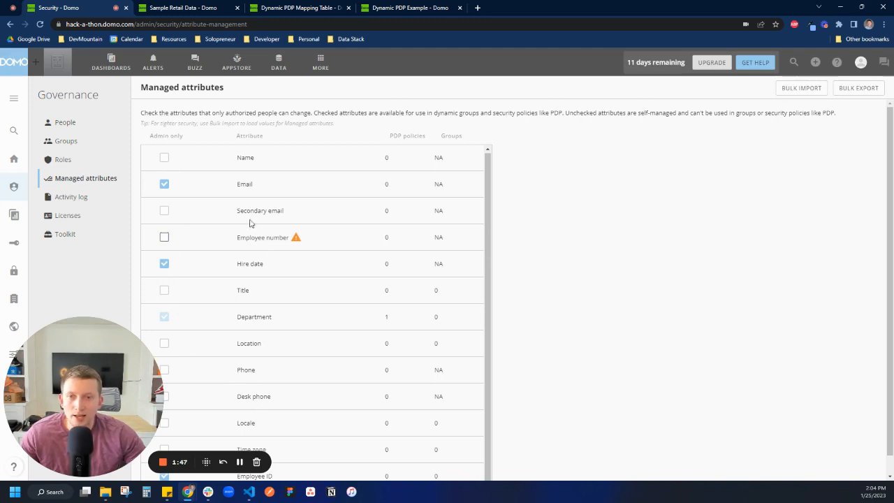
pyautogui.click(162, 238)
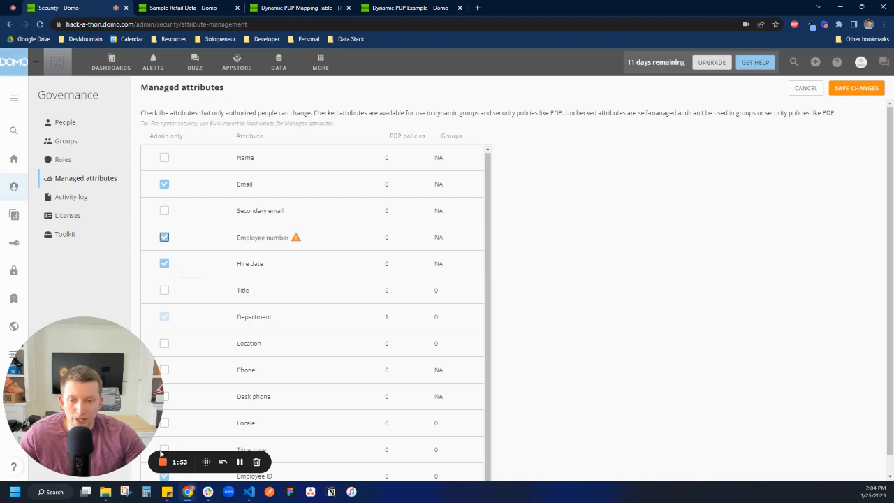
pyautogui.scroll(-1, 197, 419)
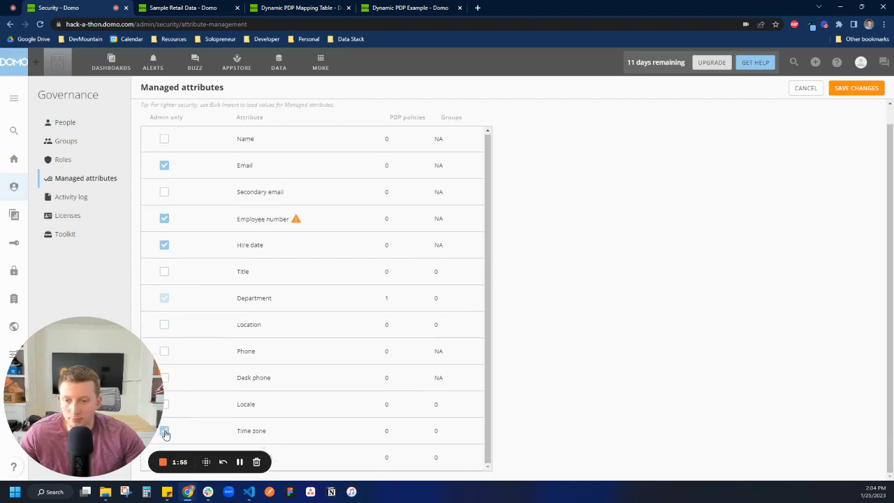
pyautogui.scroll(1, 503, 280)
pyautogui.click(854, 88)
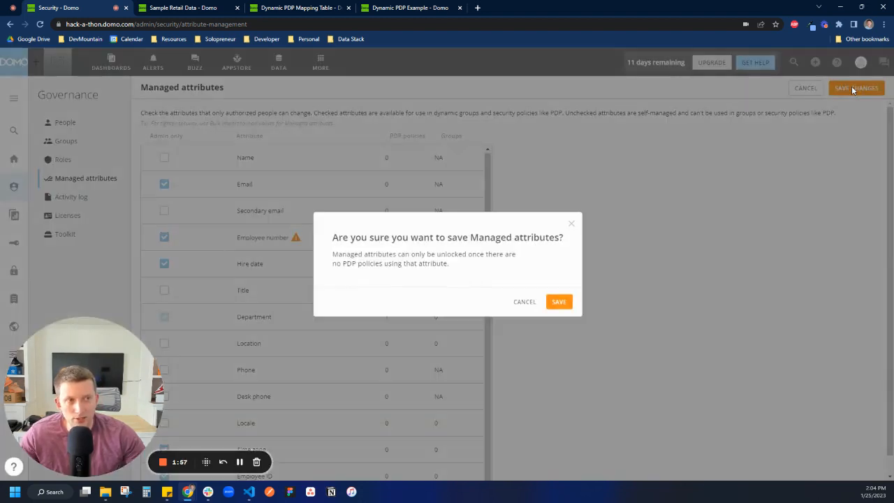
pyautogui.click(559, 301)
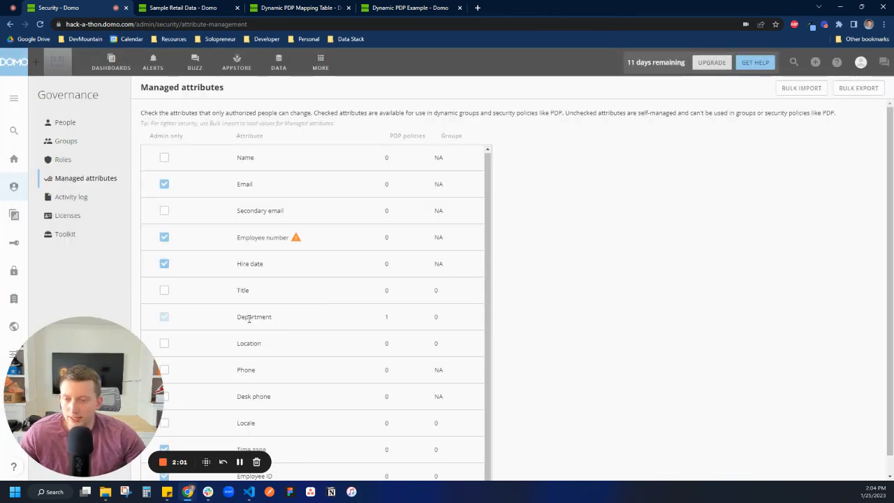
# Read the managed attributes note on PDP use and review the Department attribute's row.
pyautogui.moveTo(142, 112); pyautogui.dragTo(585, 130)
pyautogui.click(584, 132)
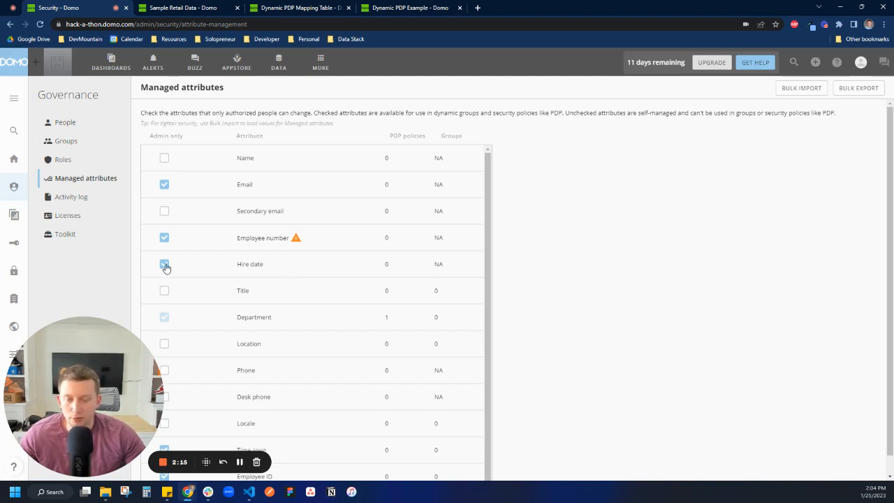
pyautogui.moveTo(275, 318); pyautogui.dragTo(234, 321)
pyautogui.click(281, 322)
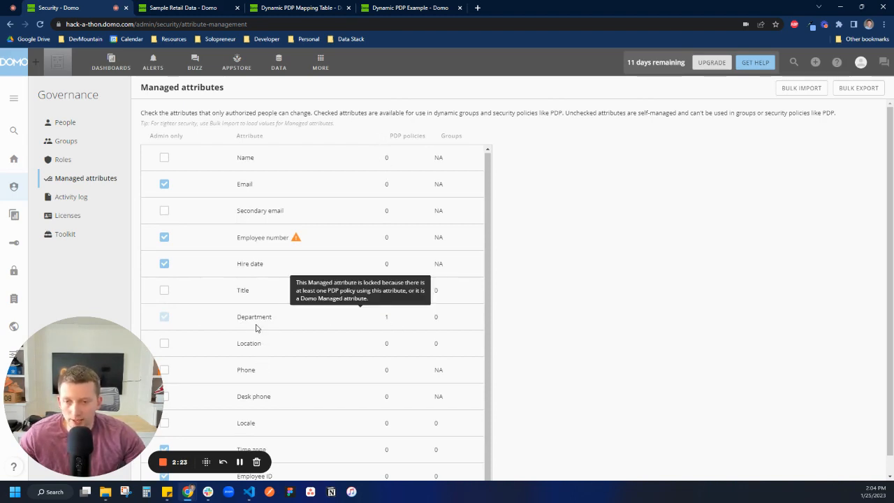
# Examine the Department options in the admin user's personal details, cancel the edit, and return to the people list.
pyautogui.click(61, 123)
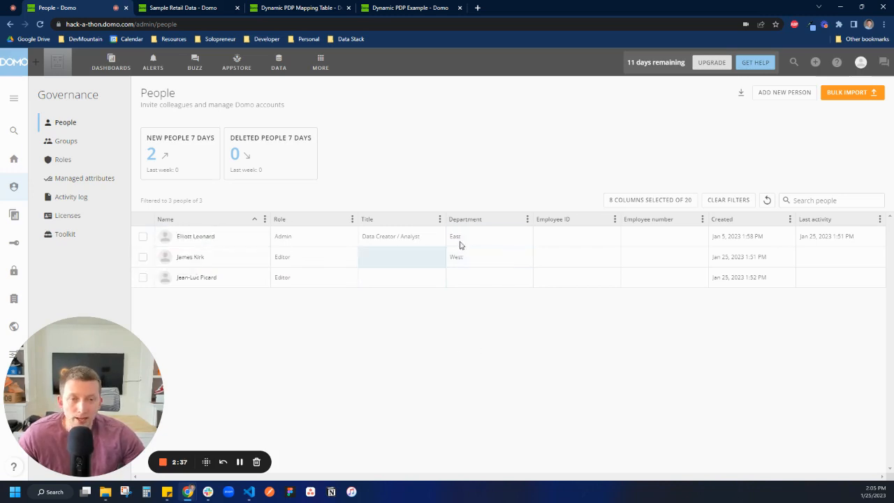
pyautogui.click(181, 237)
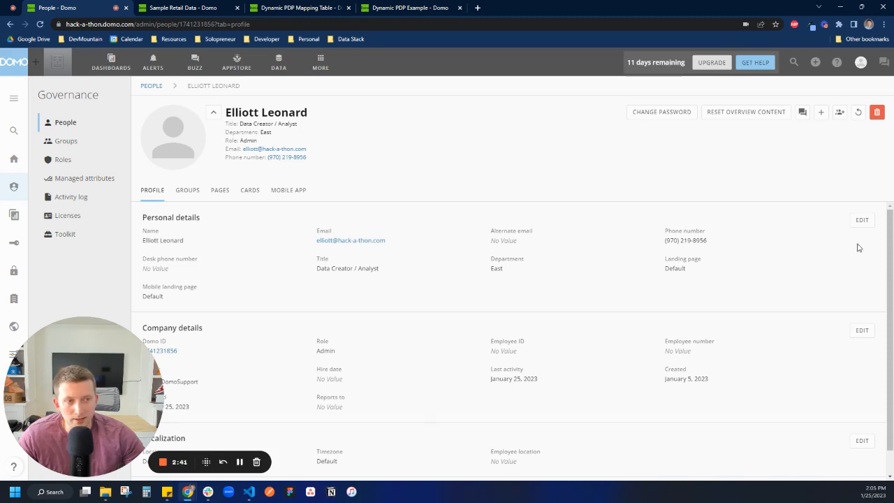
pyautogui.click(866, 224)
pyautogui.click(584, 273)
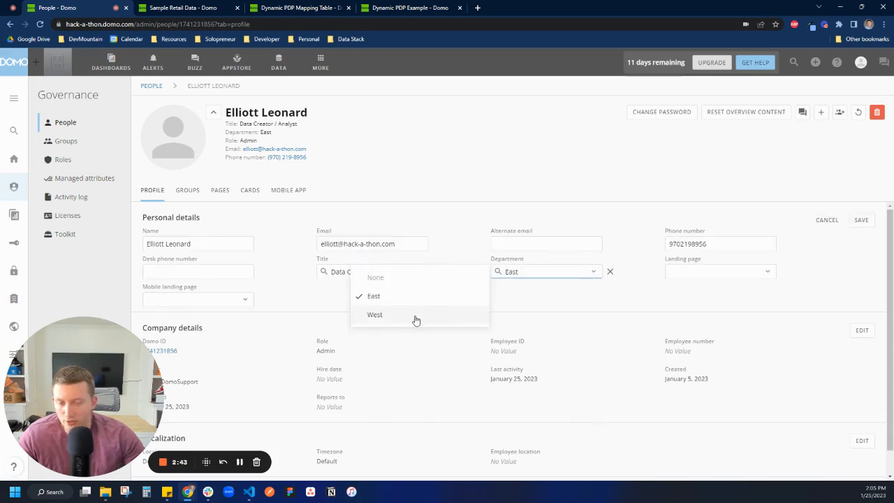
pyautogui.click(827, 221)
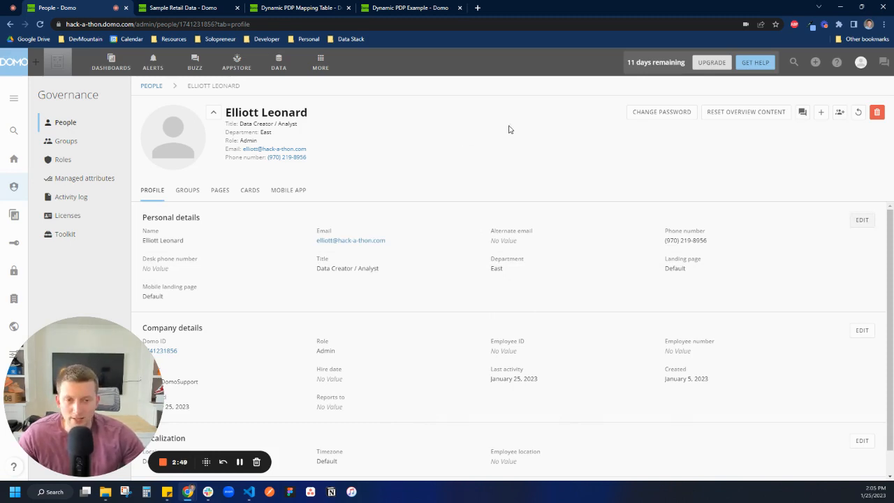
pyautogui.click(67, 125)
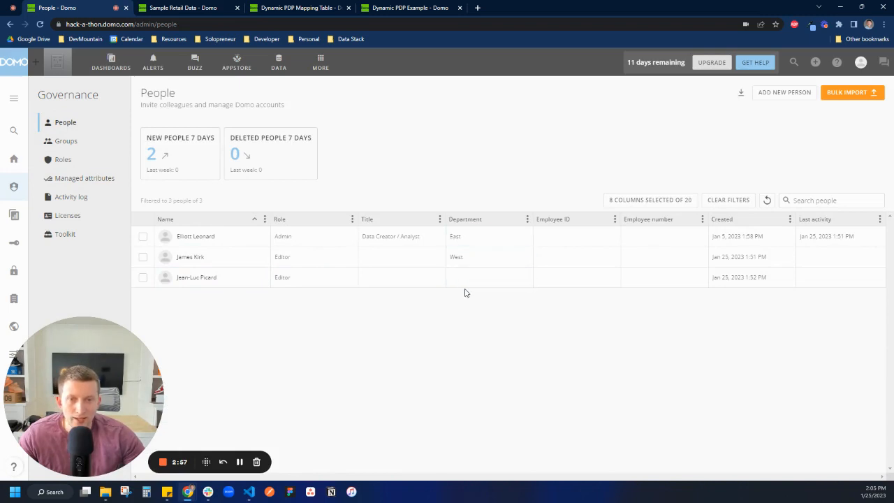
# Open the Dynamic PDP Mapping Table webform for editing, review its State and Region rows, and save it.
pyautogui.click(210, 8)
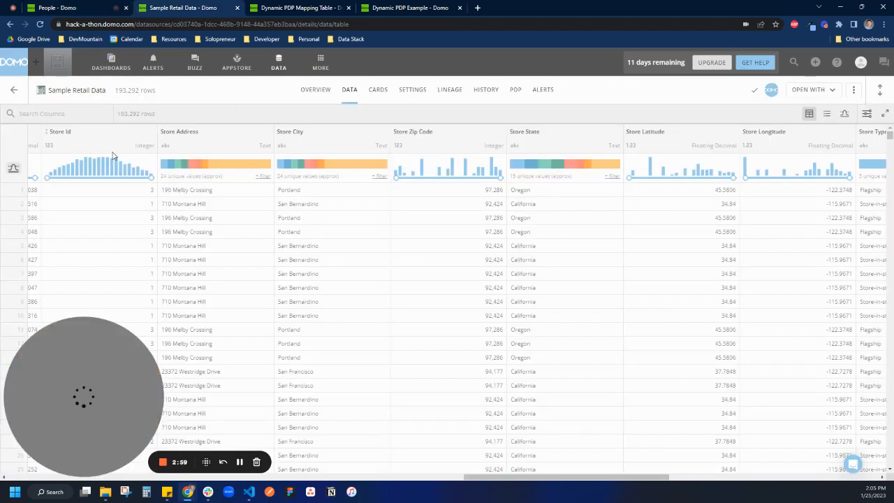
pyautogui.click(295, 8)
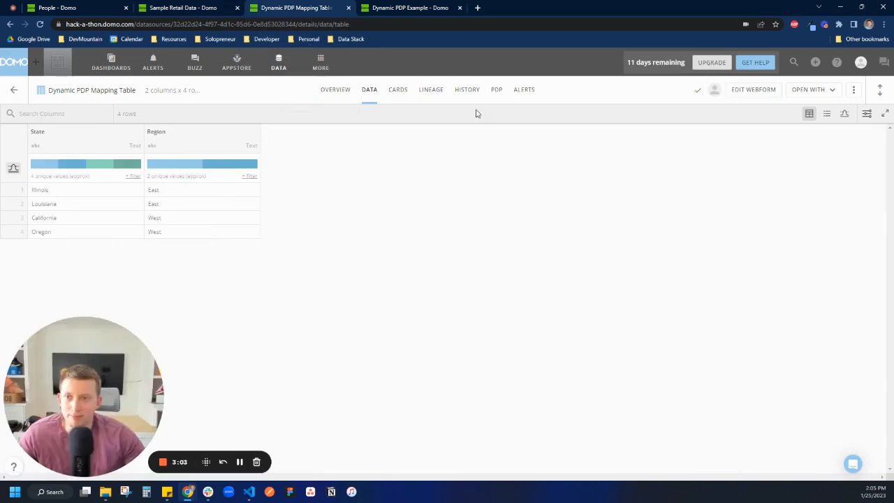
pyautogui.click(769, 96)
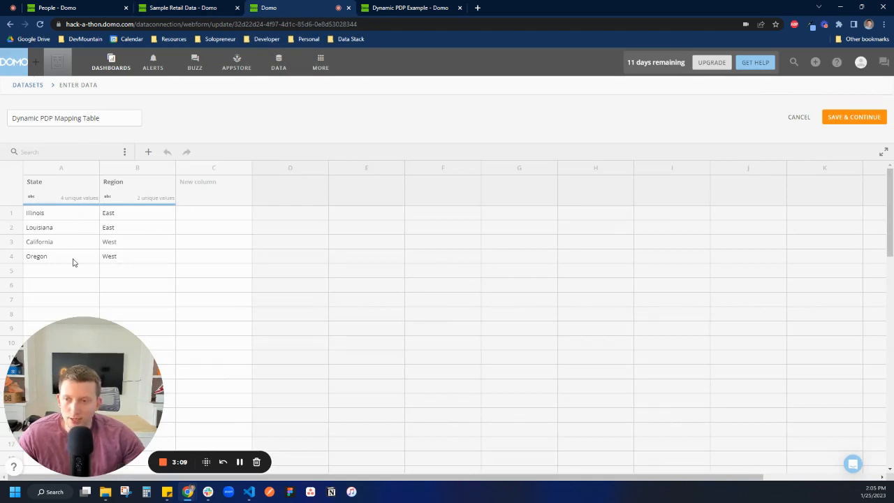
pyautogui.click(122, 258)
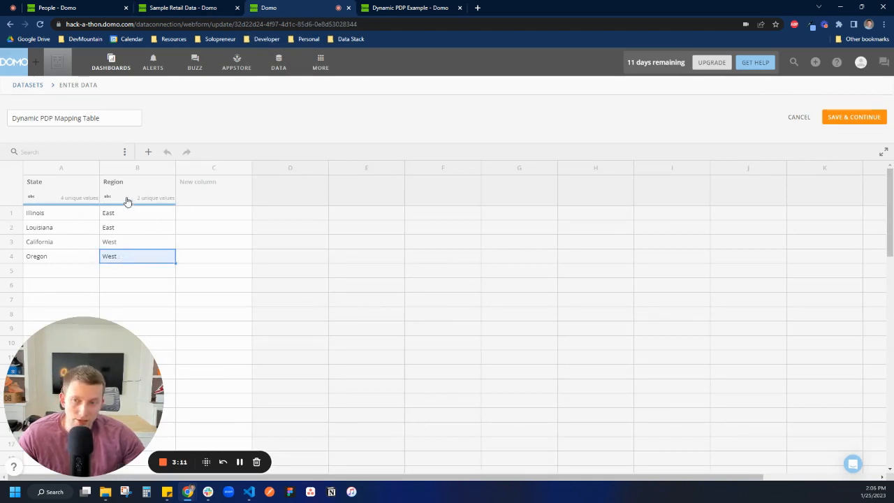
pyautogui.moveTo(62, 213); pyautogui.dragTo(62, 256)
pyautogui.click(63, 258)
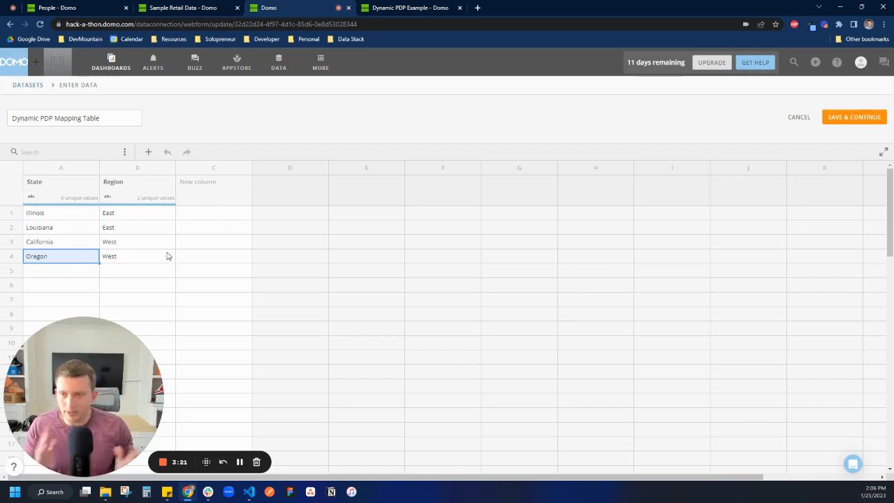
pyautogui.click(138, 255)
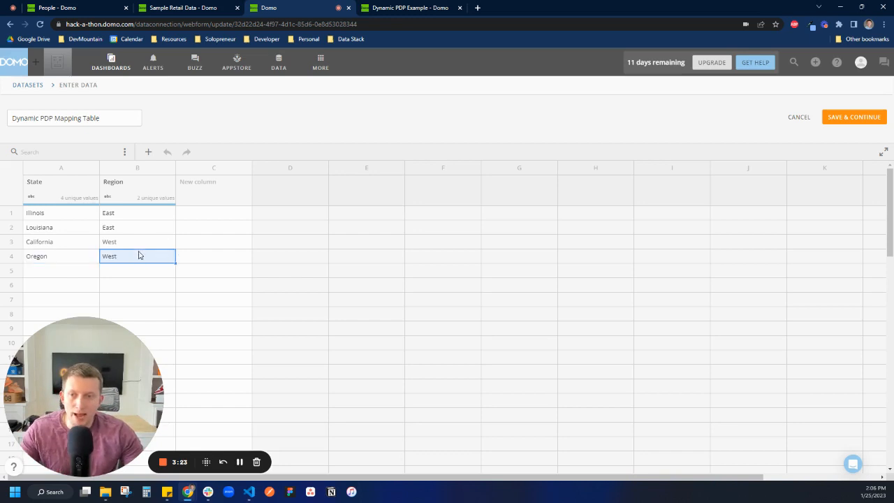
pyautogui.click(140, 242)
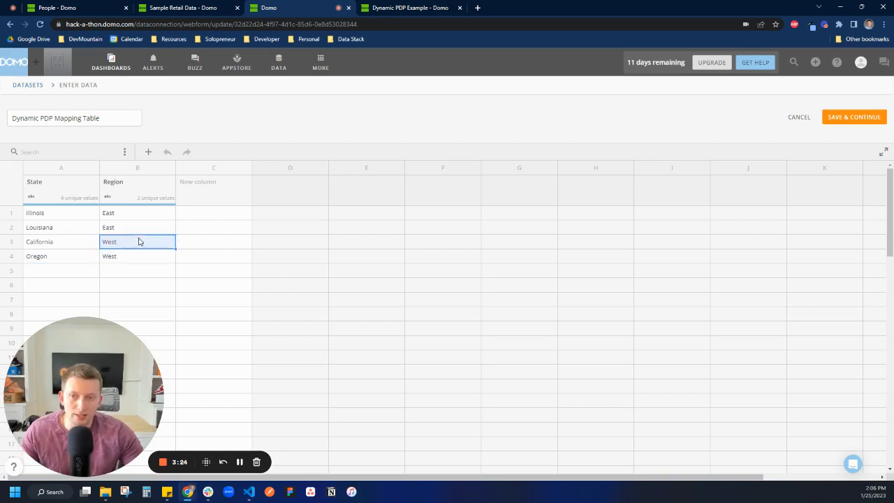
pyautogui.click(91, 272)
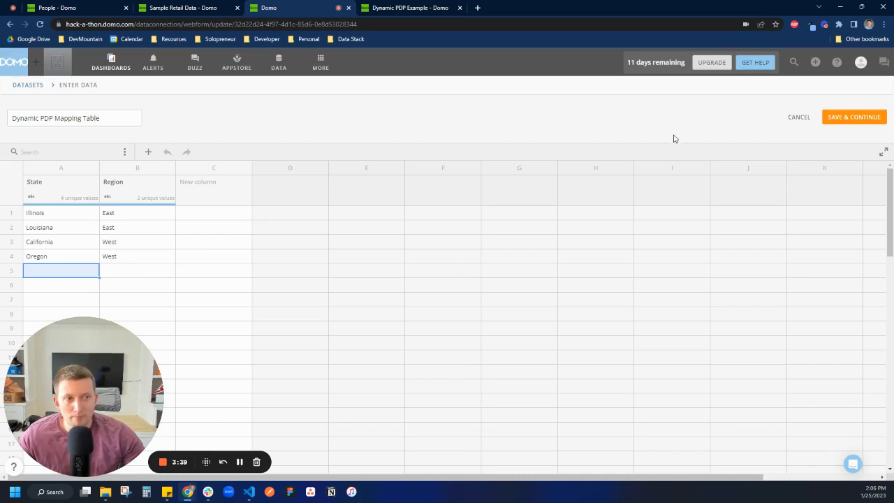
pyautogui.click(874, 123)
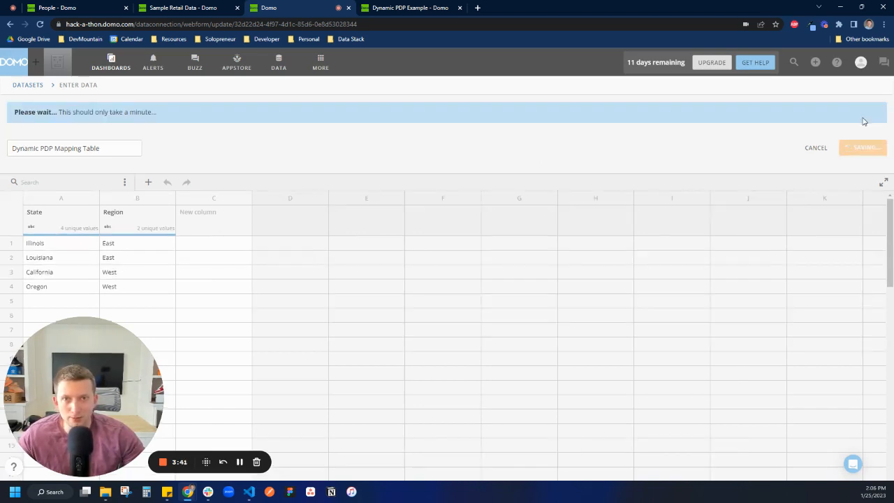
# Open the Dynamic PDP Example view for editing and examine the Dynamic PDP Mapping Table's join configuration without changing it.
pyautogui.click(417, 8)
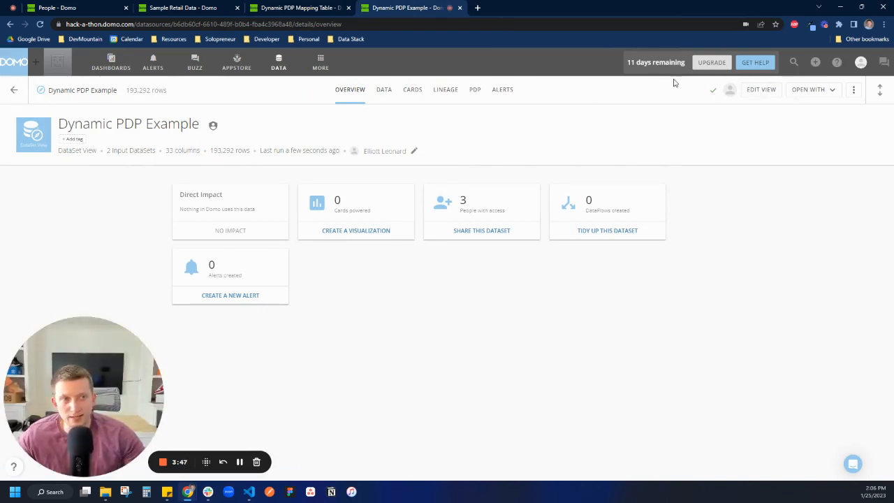
pyautogui.click(763, 89)
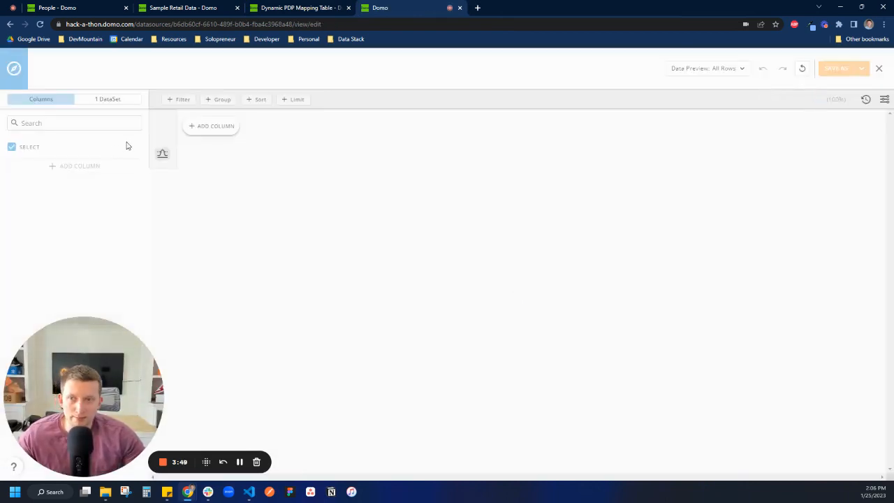
pyautogui.moveTo(157, 398); pyautogui.dragTo(391, 398)
pyautogui.click(105, 99)
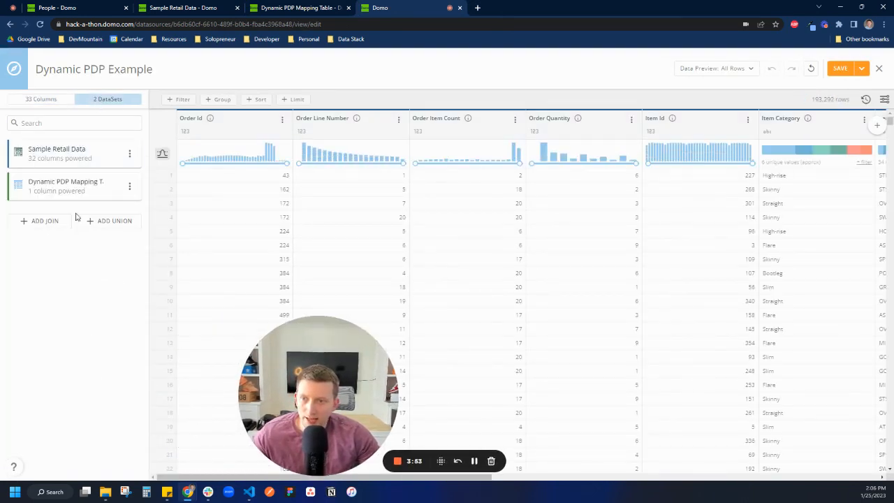
pyautogui.click(129, 186)
pyautogui.click(105, 228)
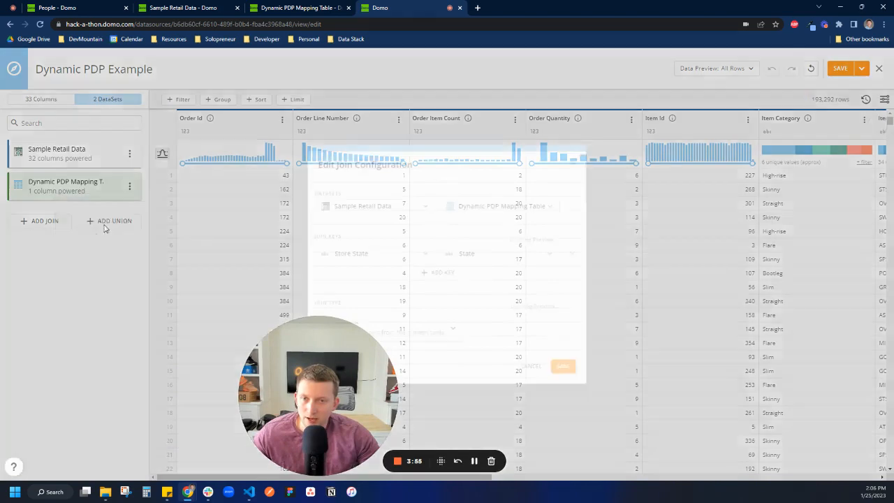
pyautogui.moveTo(286, 404); pyautogui.dragTo(51, 404)
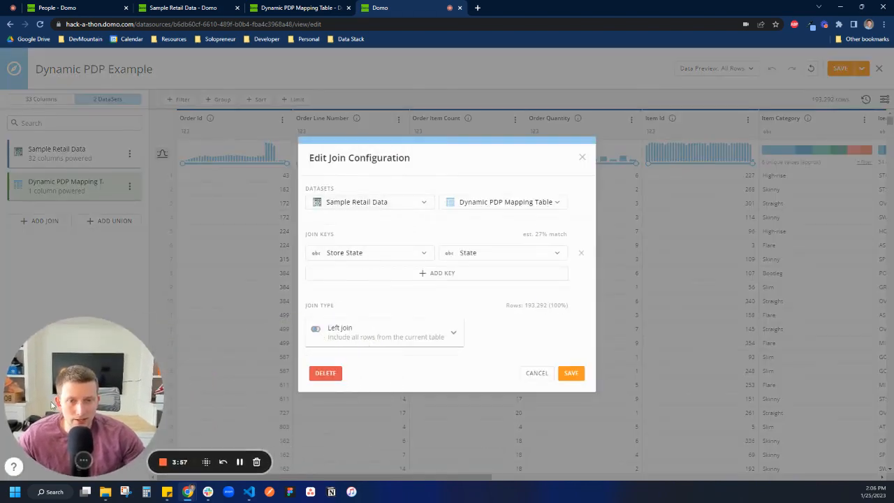
pyautogui.click(532, 374)
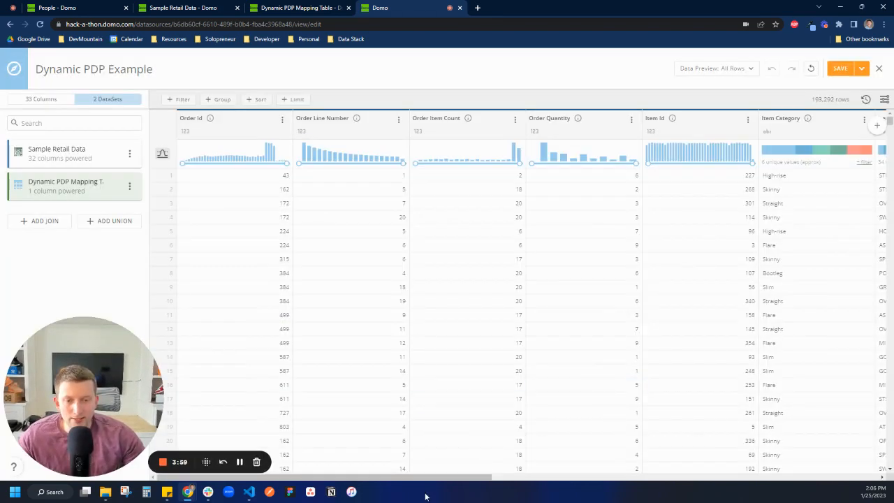
# Review the joined Region column in the Dynamic PDP Example view and the Department values in the people list.
pyautogui.moveTo(425, 477); pyautogui.dragTo(807, 477)
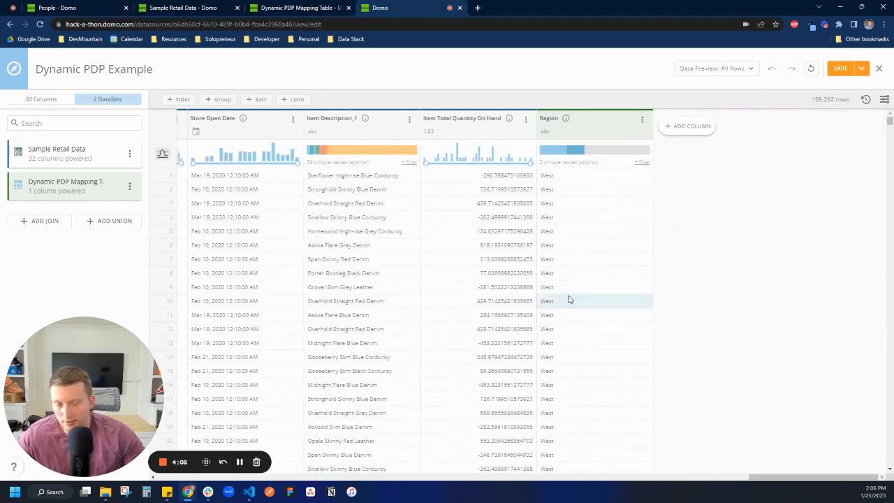
pyautogui.moveTo(599, 151)
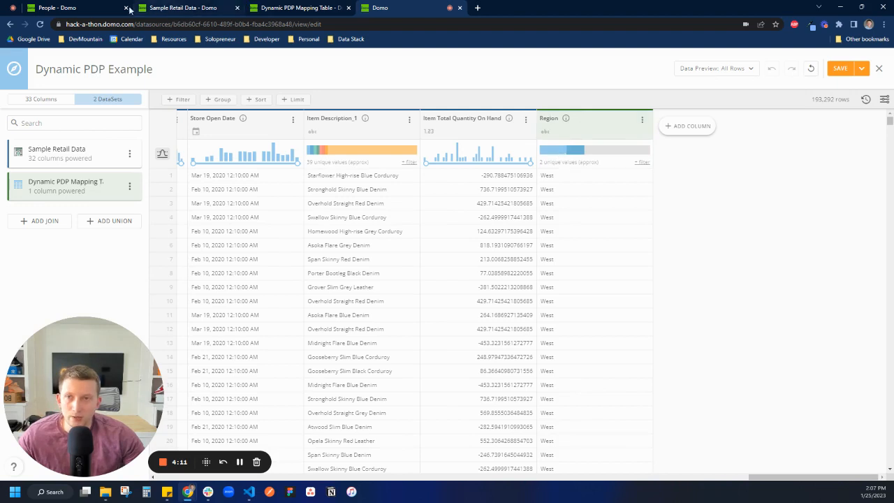
pyautogui.click(63, 8)
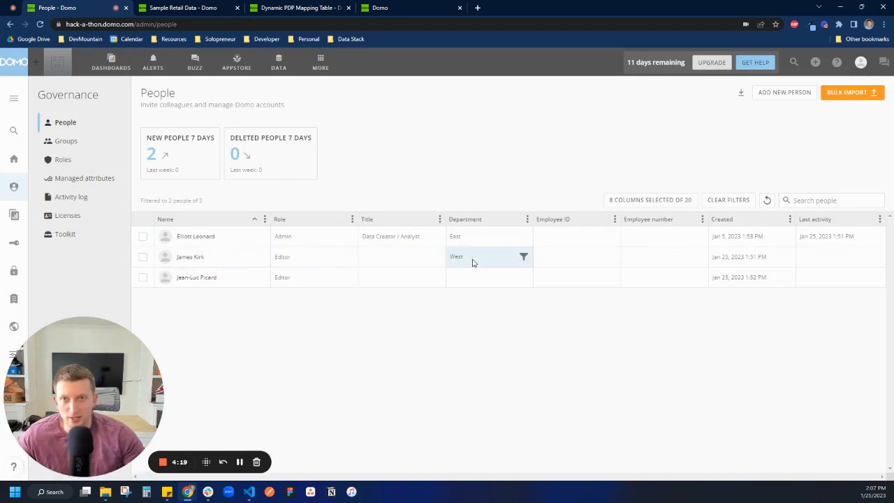
# Close the Dynamic PDP Example view editor without saving and delete the dataset's existing Dynamic PDP policy.
pyautogui.click(300, 7)
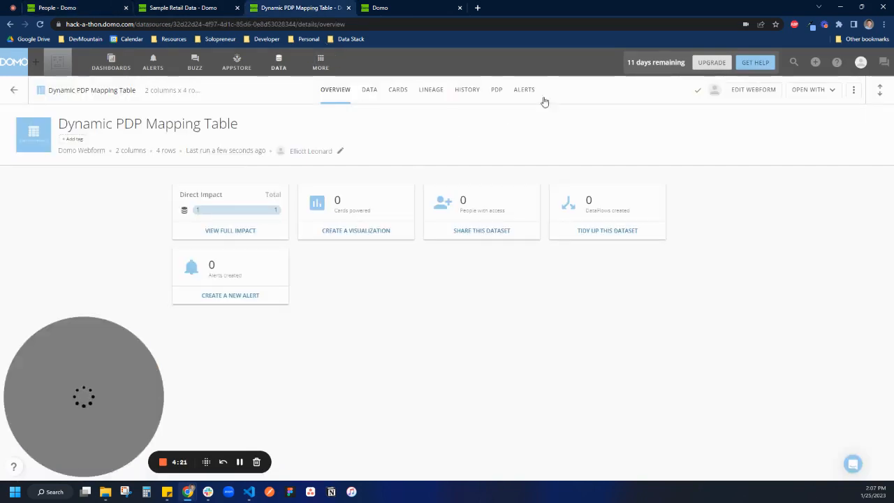
pyautogui.click(494, 93)
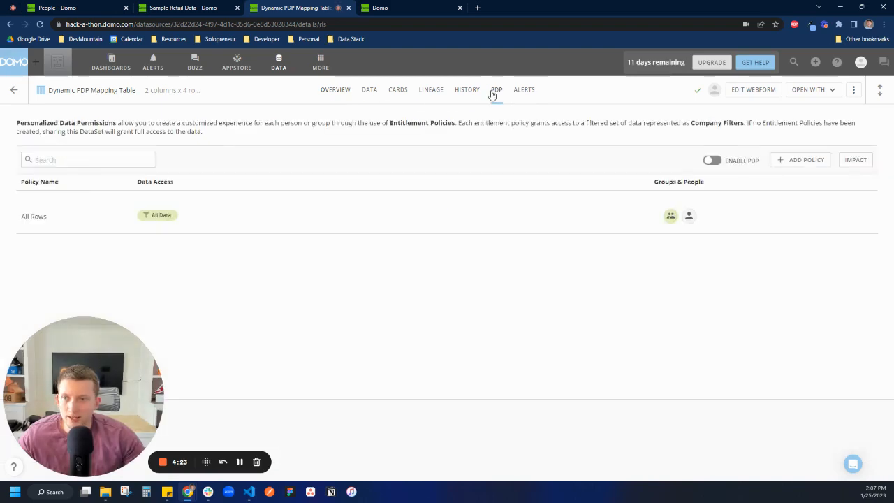
pyautogui.click(391, 8)
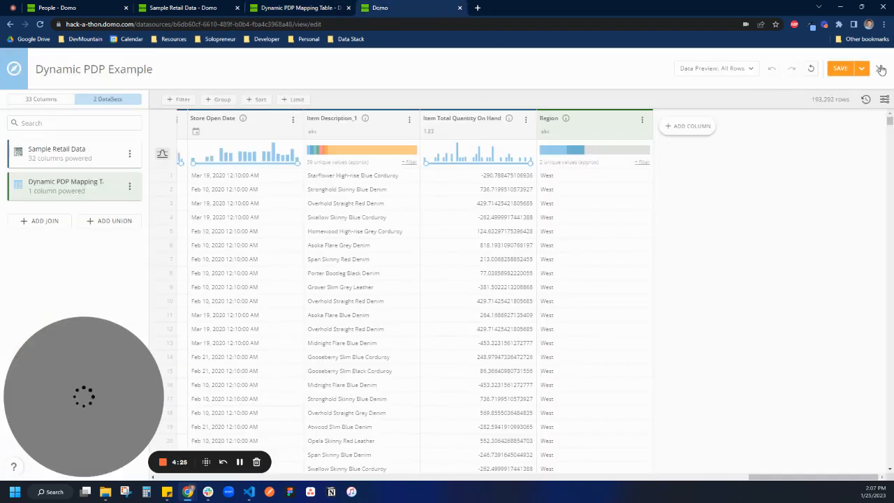
pyautogui.click(881, 69)
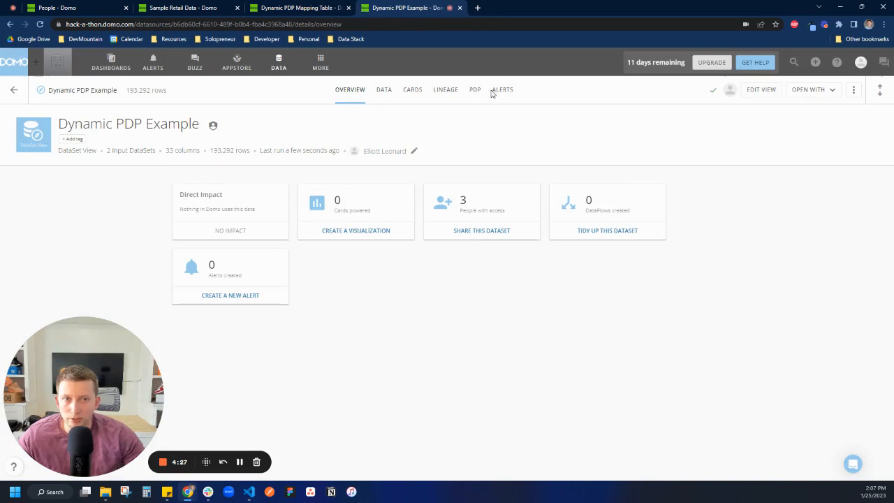
pyautogui.click(476, 91)
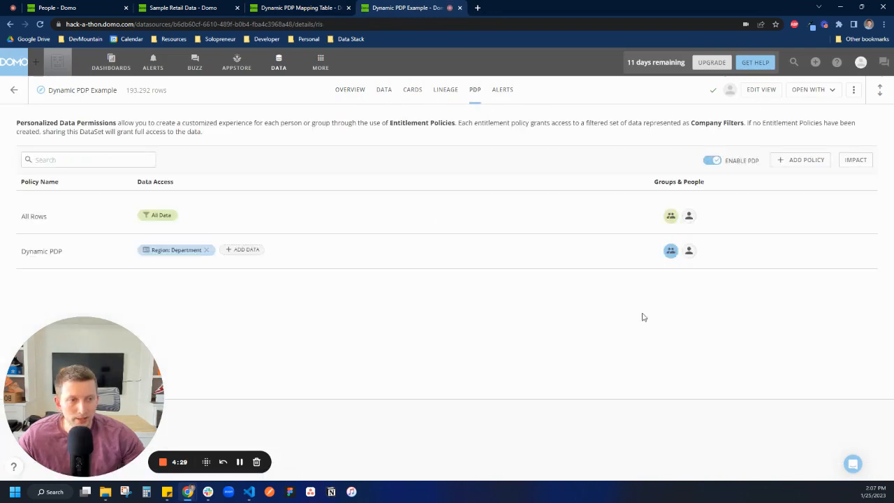
pyautogui.click(864, 252)
pyautogui.click(850, 252)
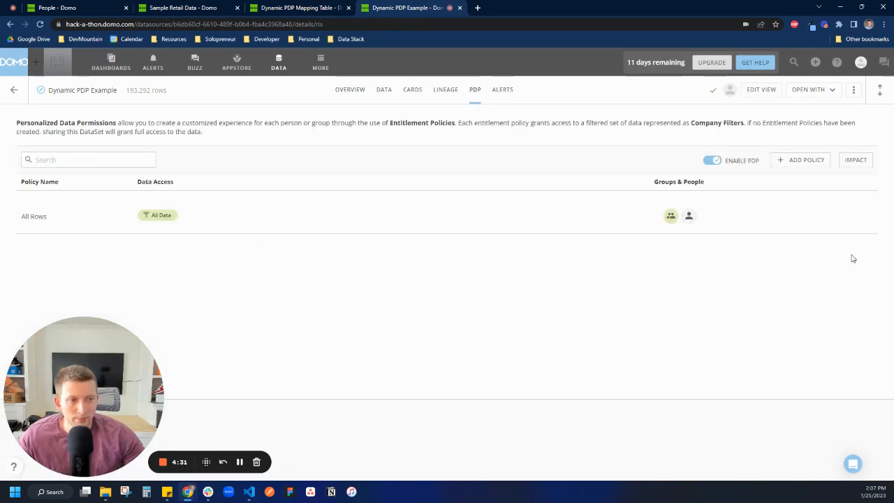
# Disable Personalized Data Permissions on the Dynamic PDP Example dataset and enable them again.
pyautogui.click(710, 162)
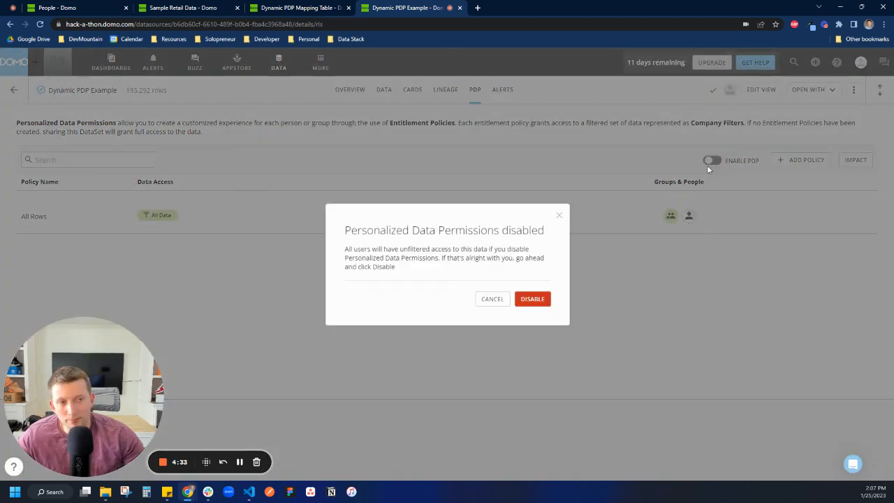
pyautogui.click(536, 296)
pyautogui.click(706, 162)
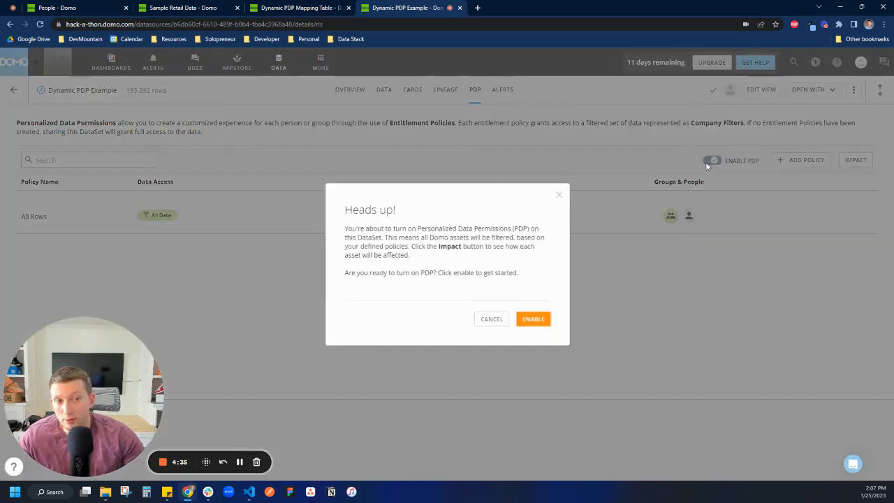
pyautogui.click(533, 322)
# Add a new entitlement policy named Dynamic PDP to the Dynamic PDP Example dataset.
pyautogui.click(798, 160)
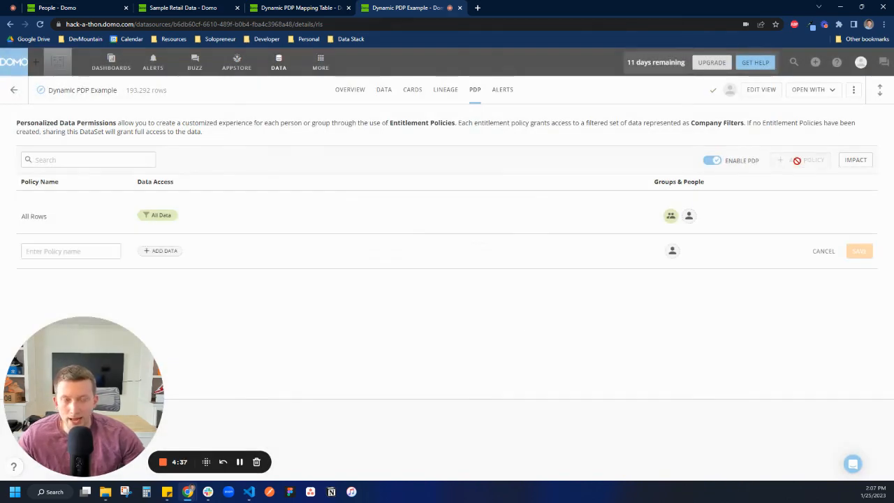
pyautogui.click(98, 252)
pyautogui.write('D')
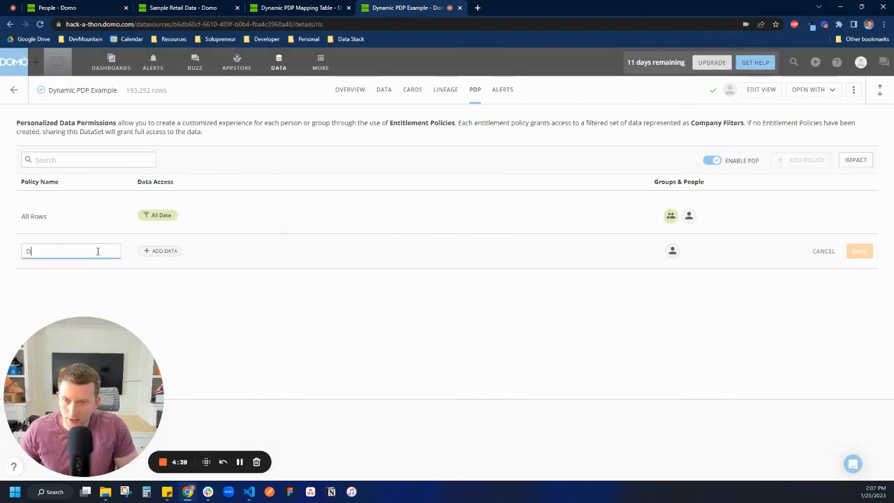
pyautogui.write('yanmic PDP')
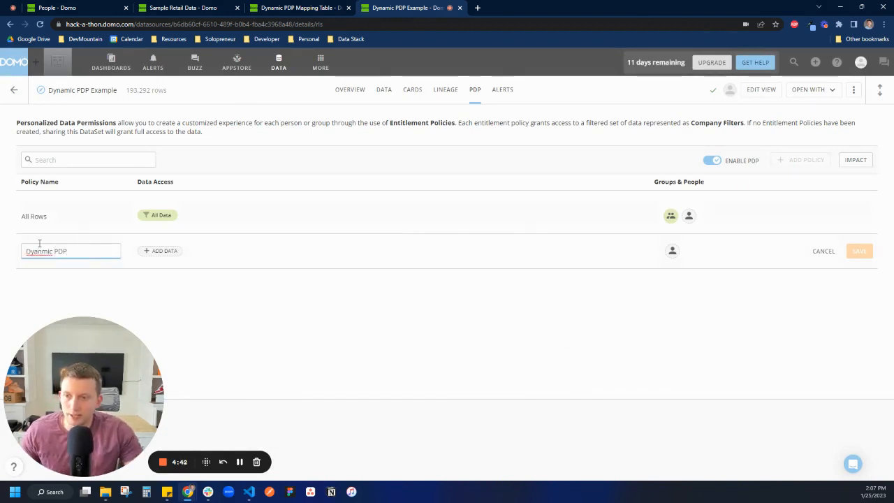
pyautogui.rightClick(39, 246)
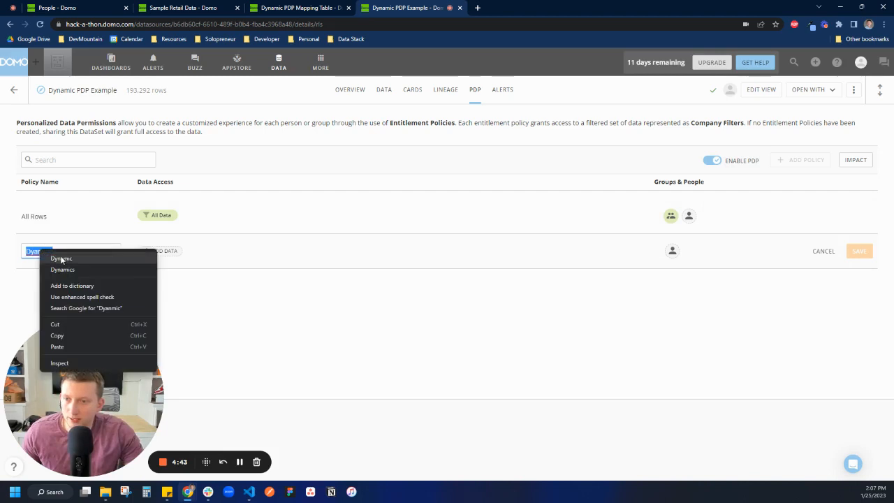
pyautogui.click(60, 256)
# Add data access to the Dynamic PDP policy using Filter by Trusted Attribute on the Region column.
pyautogui.click(160, 251)
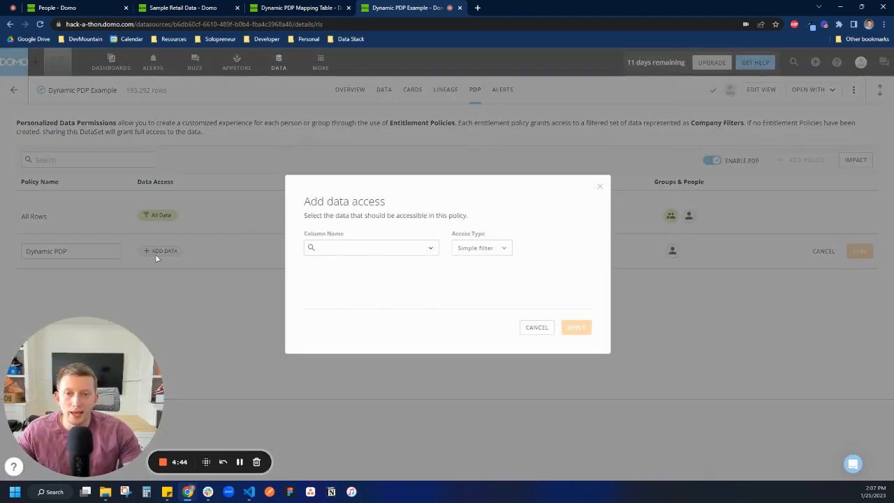
pyautogui.click(480, 250)
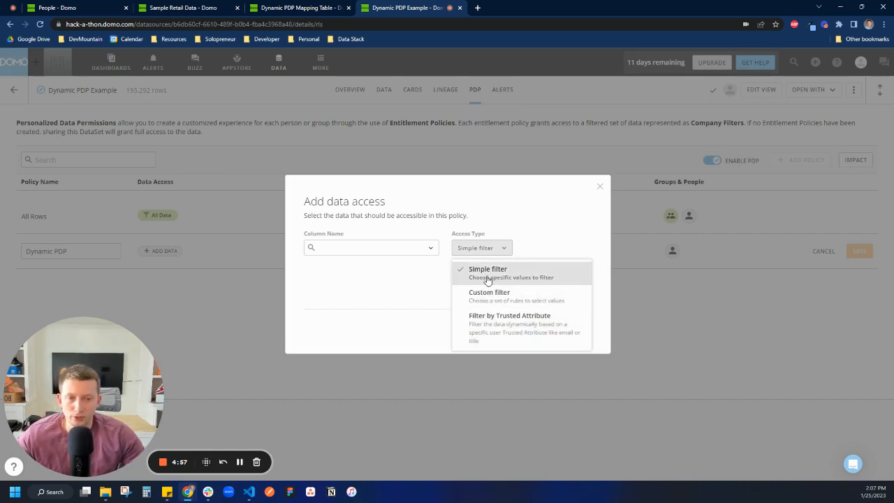
pyautogui.click(491, 327)
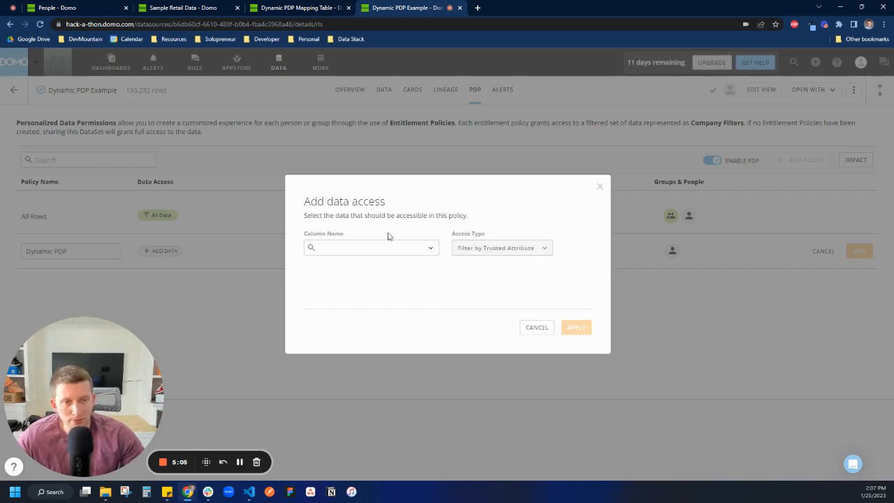
pyautogui.click(361, 247)
pyautogui.write('re')
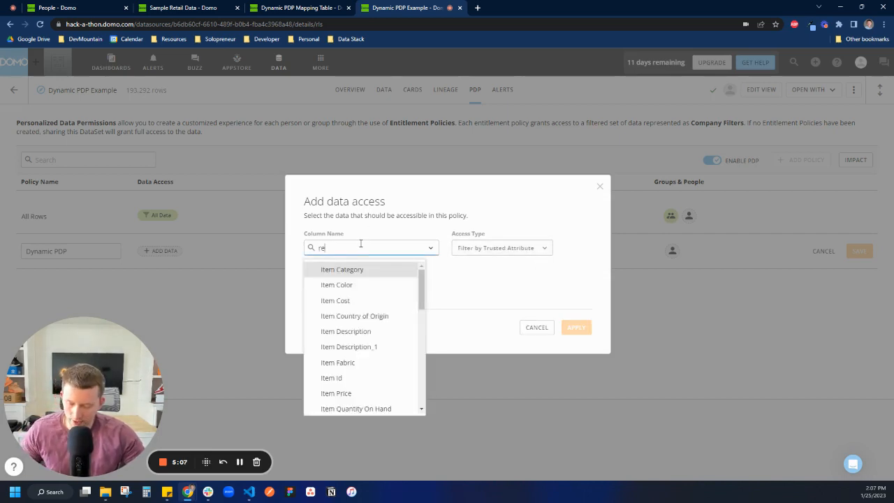
pyautogui.write('g')
pyautogui.click(344, 271)
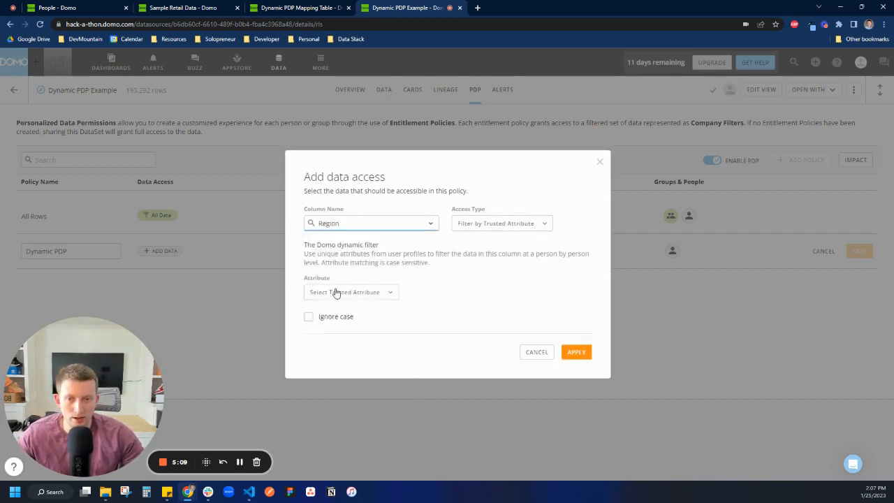
# Match the Region filter to the Department attribute, ignore case, and apply the data access.
pyautogui.click(336, 292)
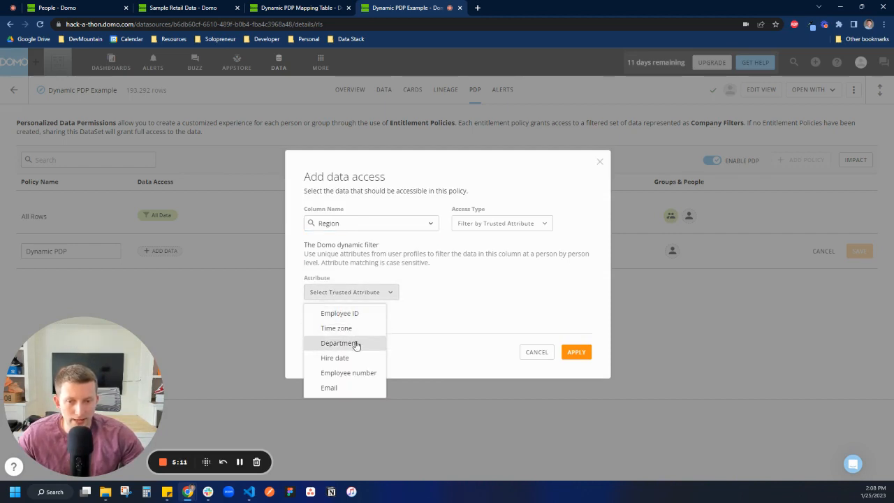
pyautogui.click(356, 344)
pyautogui.click(310, 318)
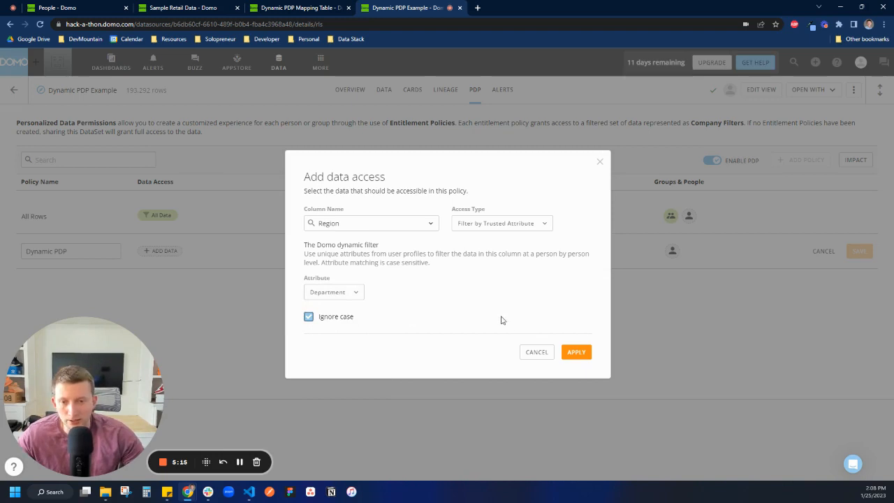
pyautogui.click(579, 353)
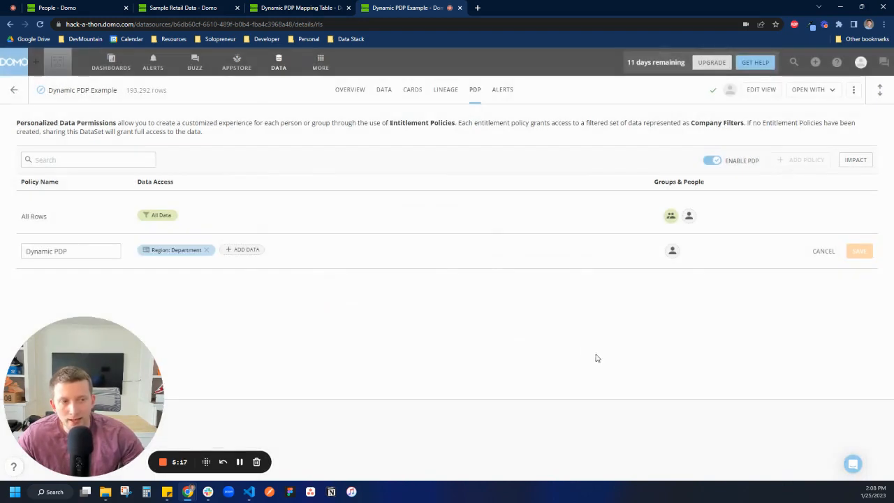
# Assign the Dynamic PDP policy to everyone with DataSet access and save the policy.
pyautogui.click(673, 253)
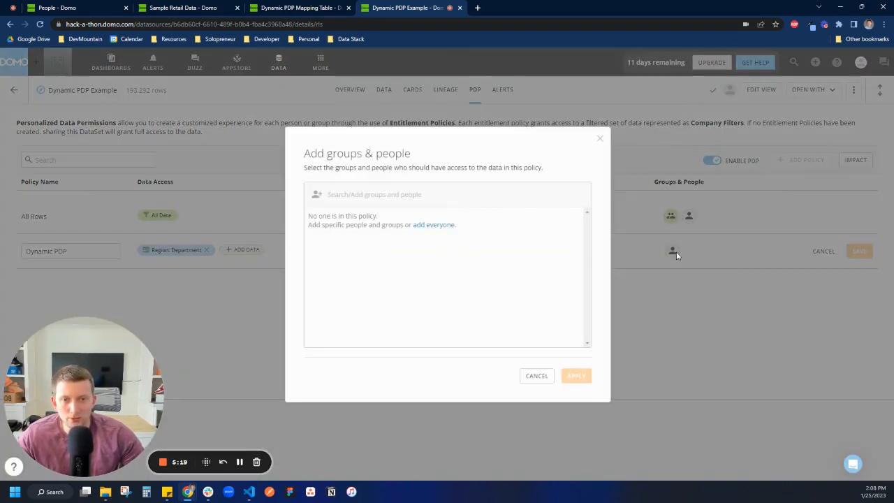
pyautogui.click(432, 225)
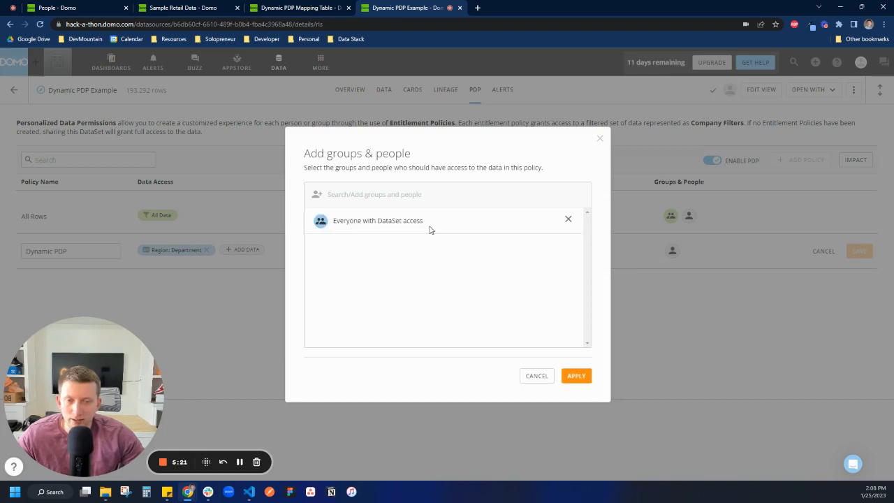
pyautogui.click(579, 376)
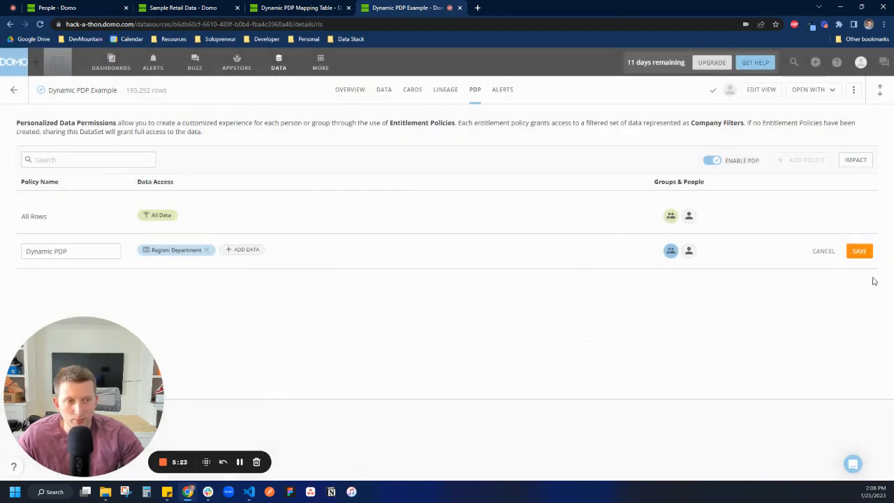
pyautogui.click(861, 253)
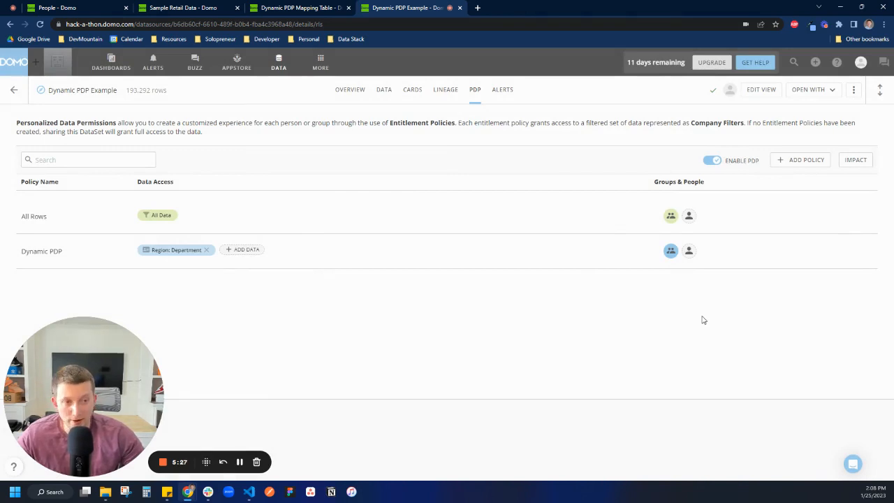
# Preview the Dynamic PDP policy's data as the admin user and as each of the two editor users.
pyautogui.moveTo(750, 263)
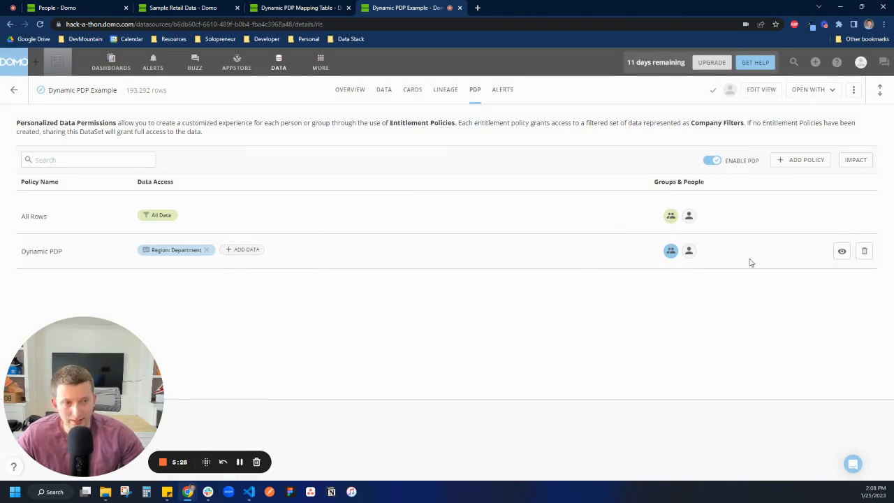
pyautogui.click(842, 252)
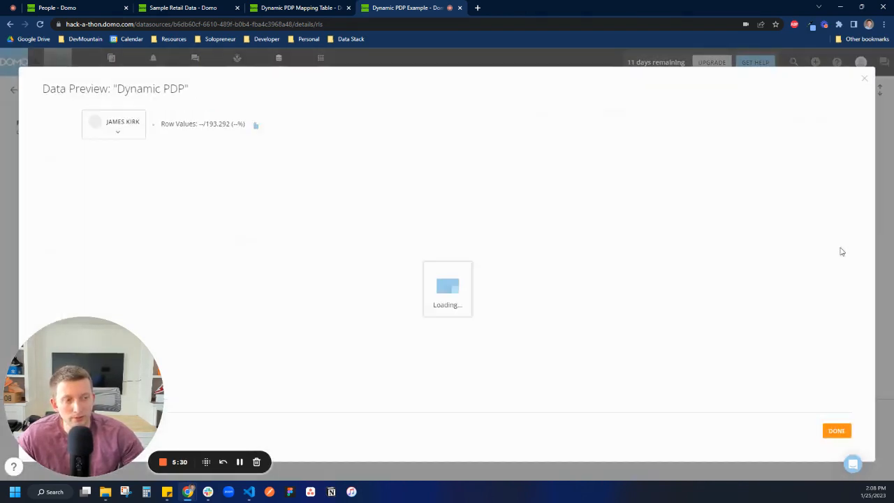
pyautogui.click(132, 131)
pyautogui.click(128, 205)
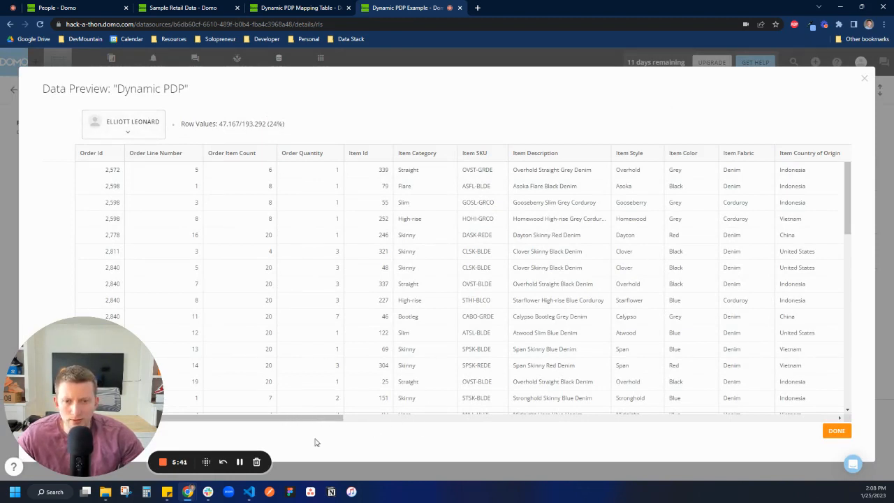
pyautogui.scroll(-1, 319, 412)
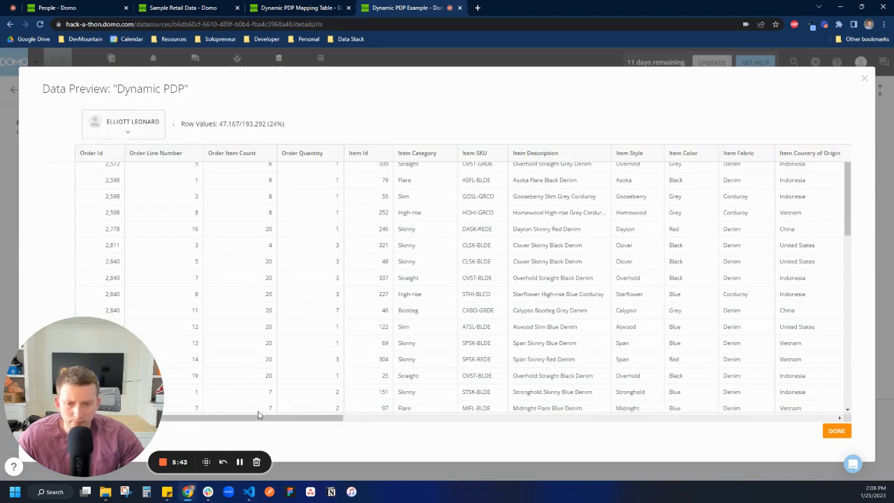
pyautogui.click(124, 134)
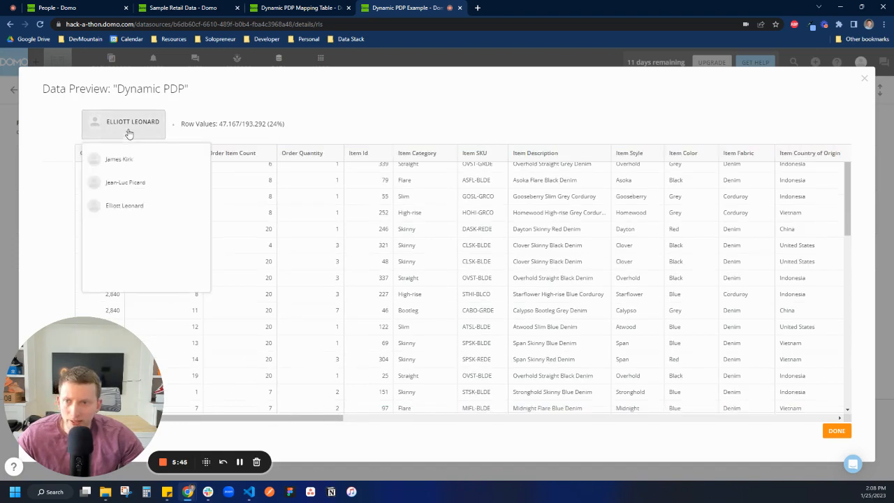
pyautogui.click(129, 167)
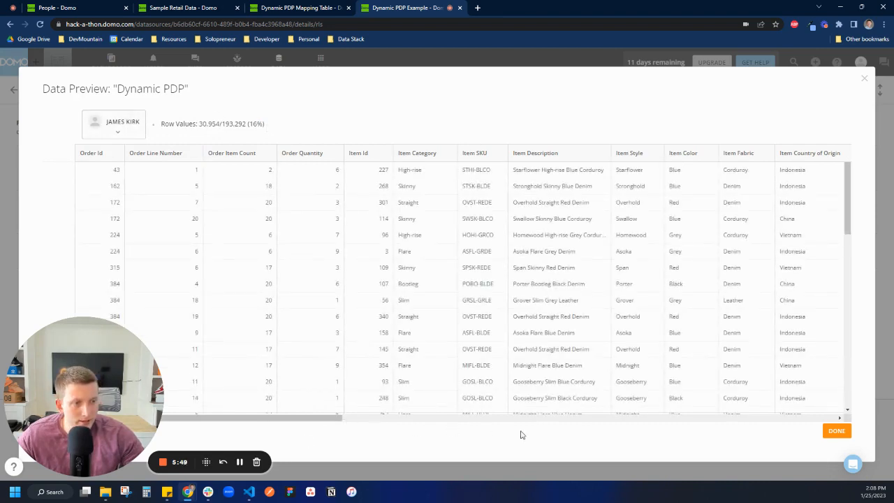
pyautogui.click(122, 137)
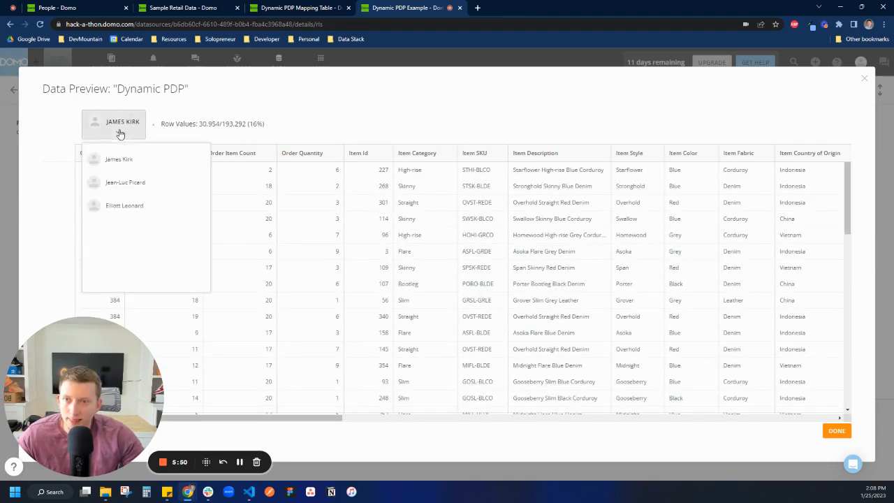
pyautogui.click(120, 188)
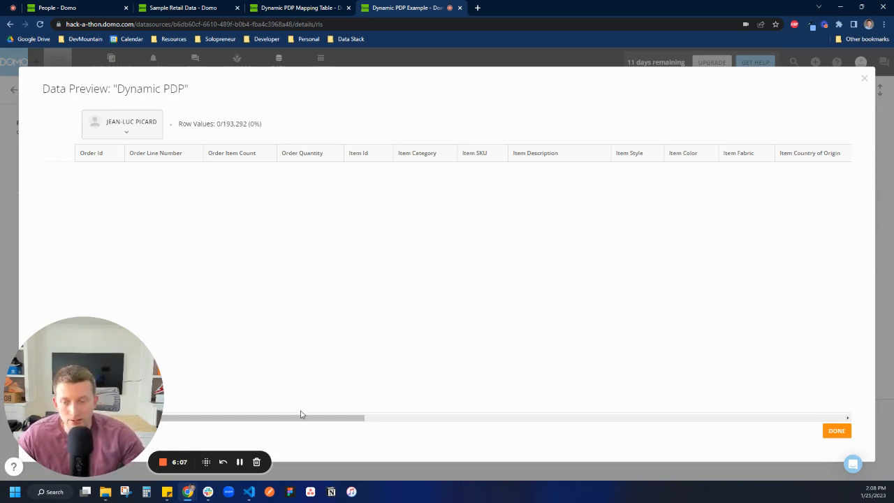
# Preview the Dynamic PDP policy's data as the admin user and examine the Region column down the rows.
pyautogui.click(116, 131)
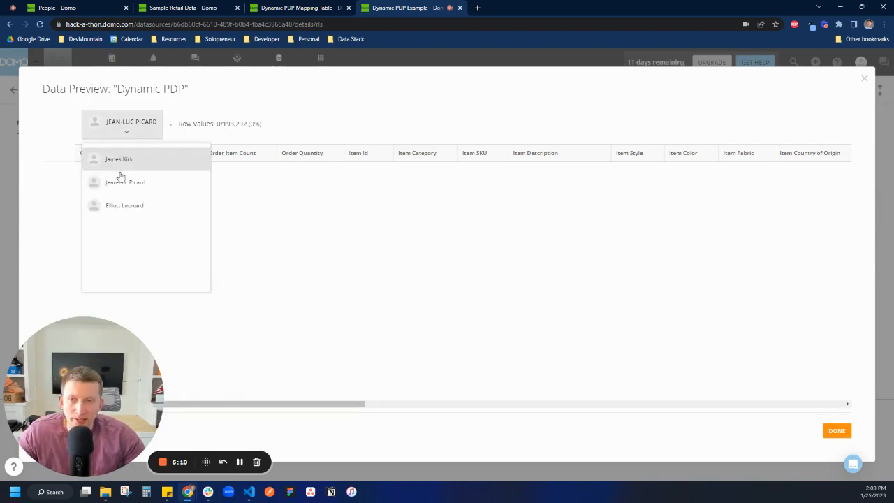
pyautogui.click(126, 205)
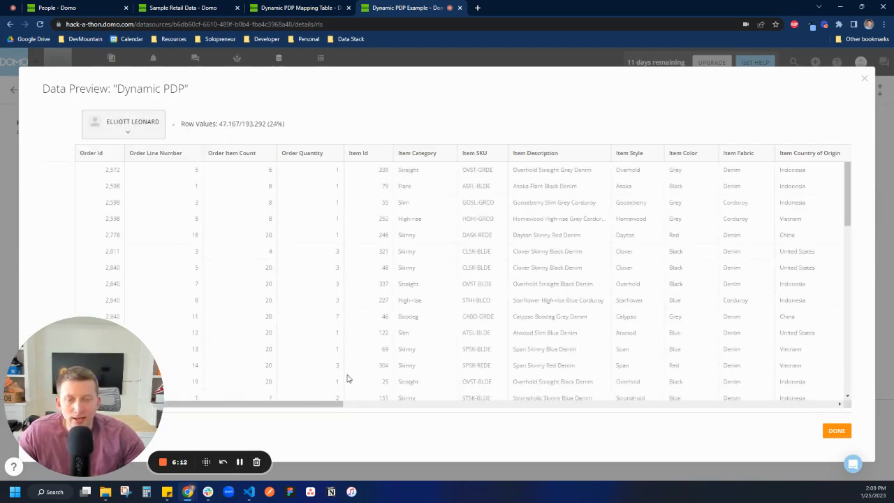
pyautogui.moveTo(302, 406); pyautogui.dragTo(824, 404)
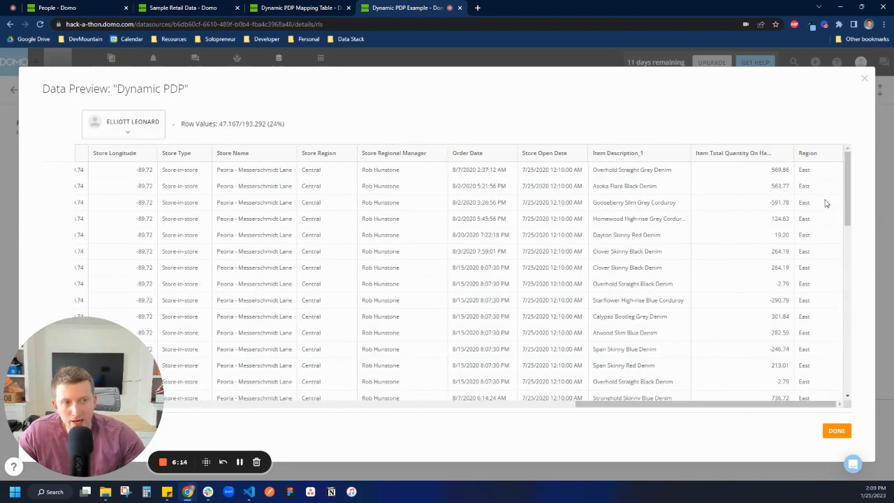
pyautogui.scroll(-10, 823, 210)
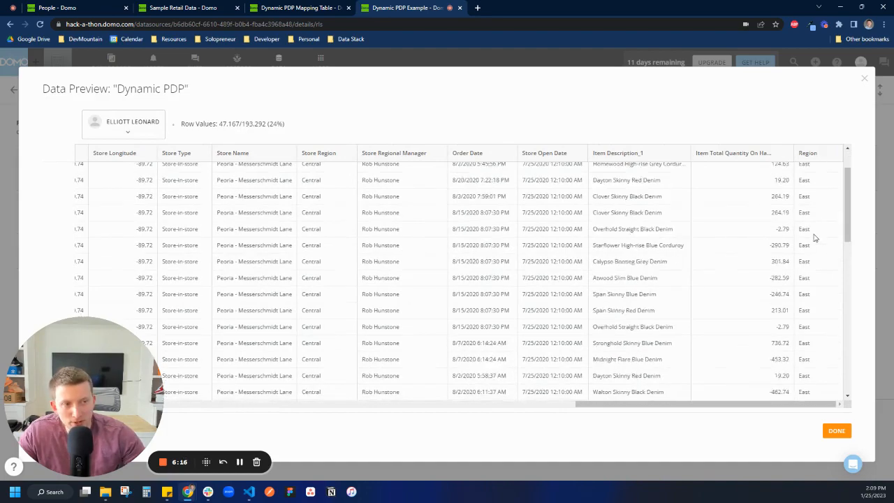
pyautogui.scroll(-10, 827, 261)
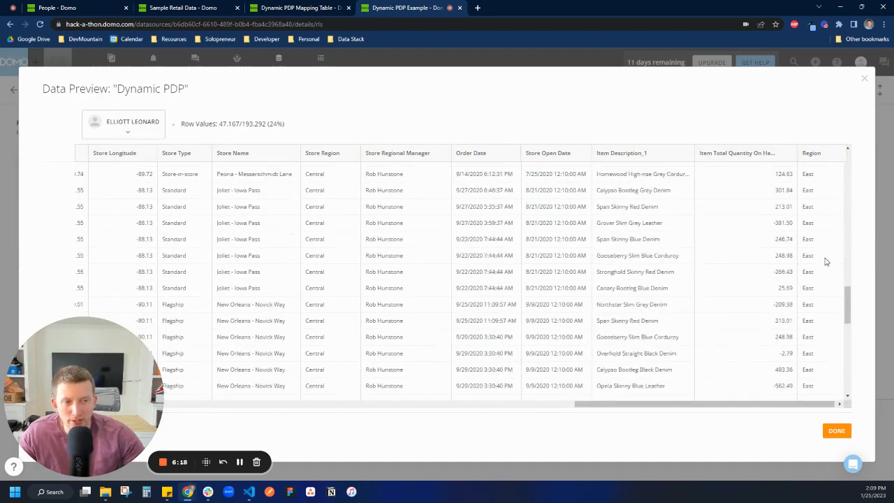
# Switch the policy preview to the editor in the West department and examine the Region column.
pyautogui.click(124, 124)
pyautogui.click(116, 161)
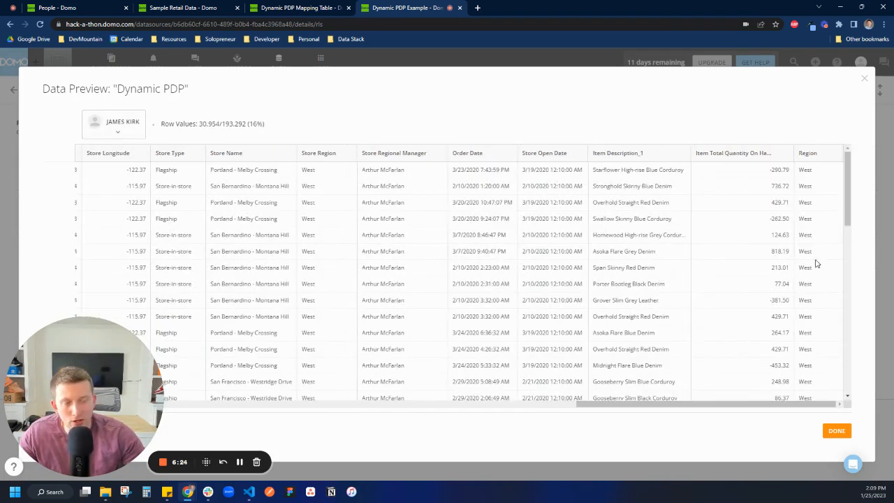
pyautogui.scroll(-5, 813, 182)
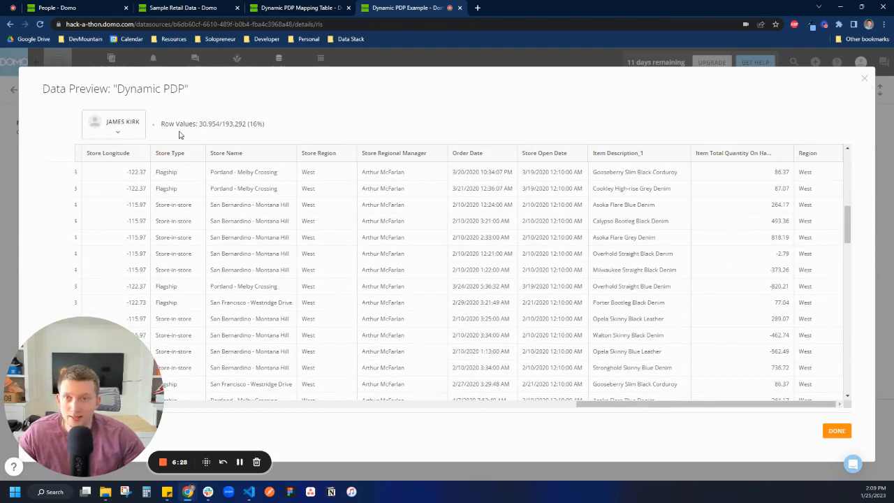
# Compare the policy preview with the users' Department values on the People page, then review the managed attributes list.
pyautogui.click(119, 8)
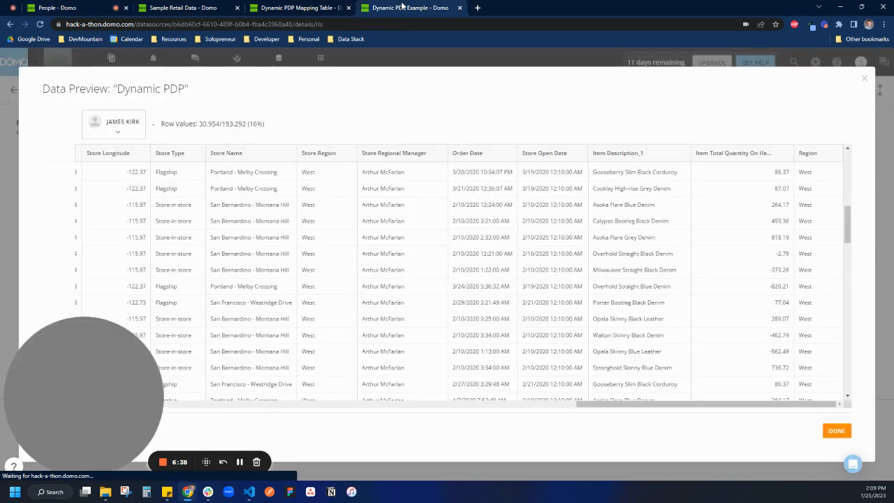
pyautogui.click(403, 7)
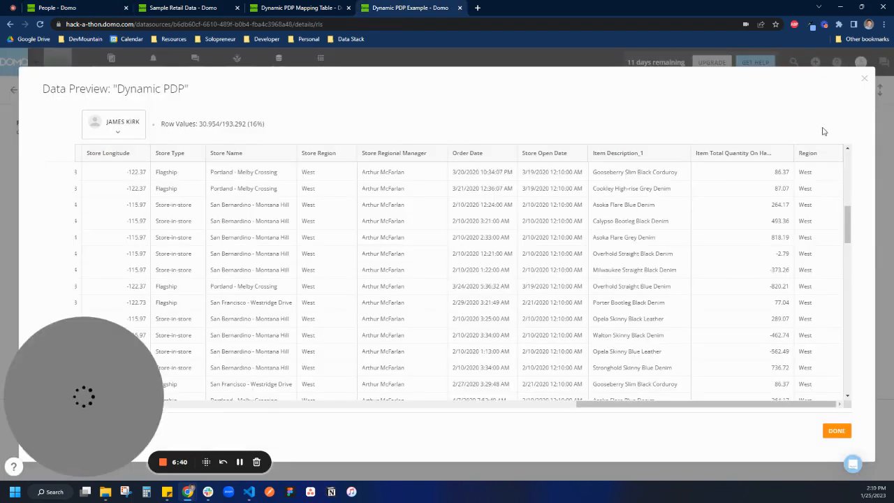
pyautogui.click(865, 80)
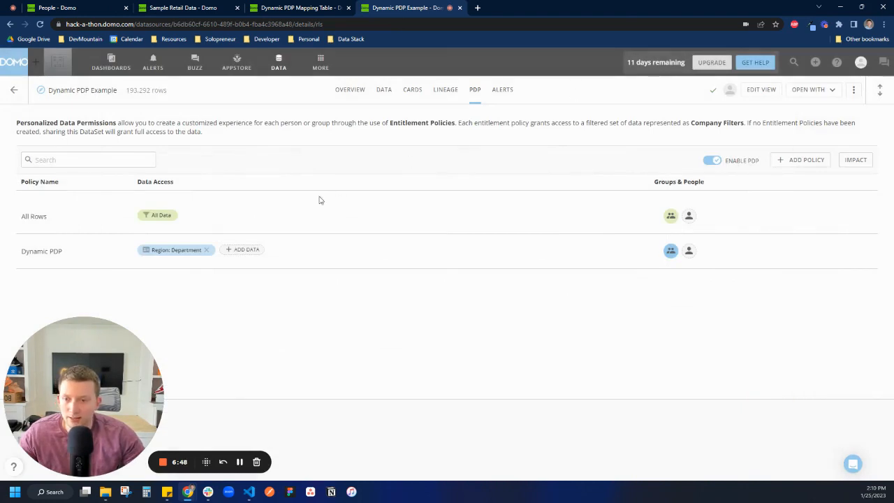
pyautogui.click(105, 10)
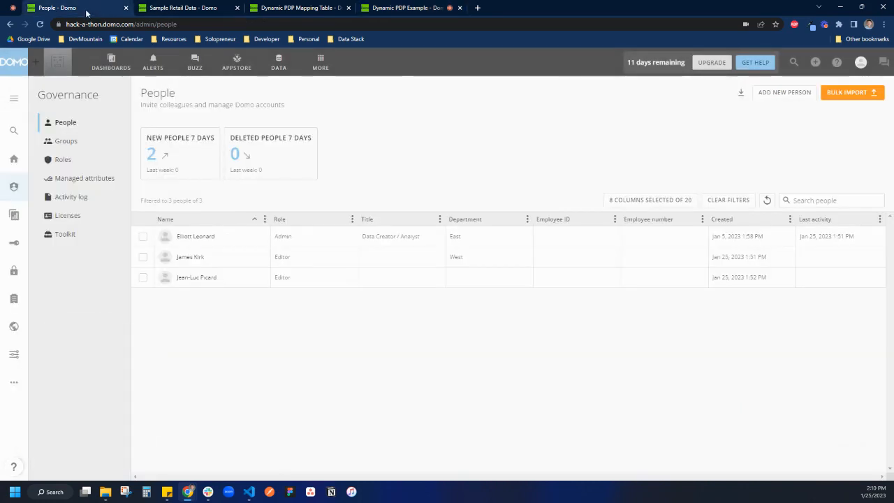
pyautogui.click(69, 180)
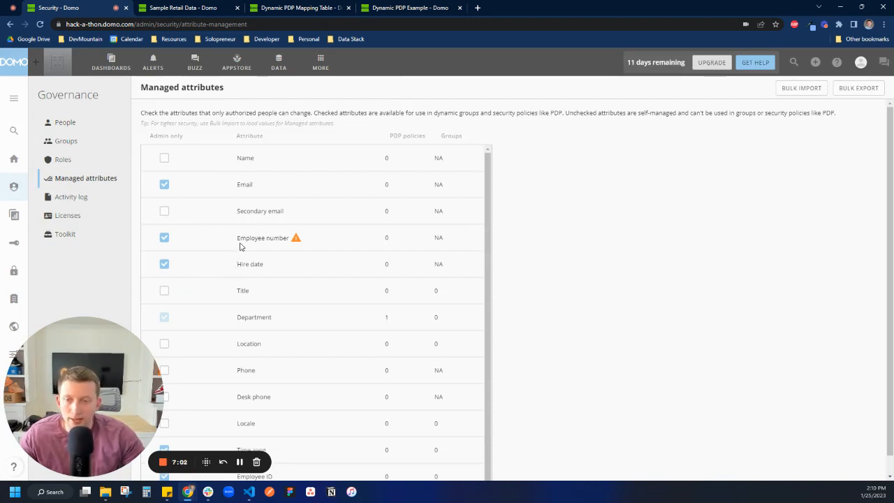
# Open the Dynamic PDP Mapping Table webform for editing.
pyautogui.click(242, 14)
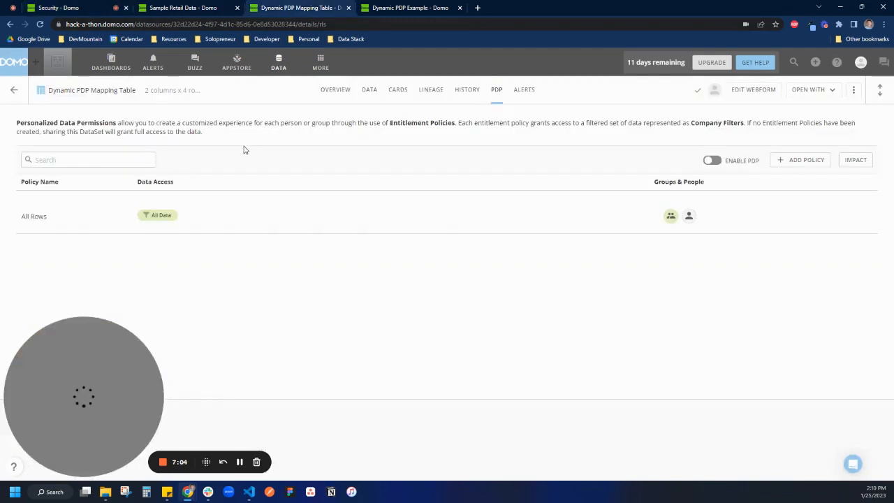
pyautogui.click(334, 95)
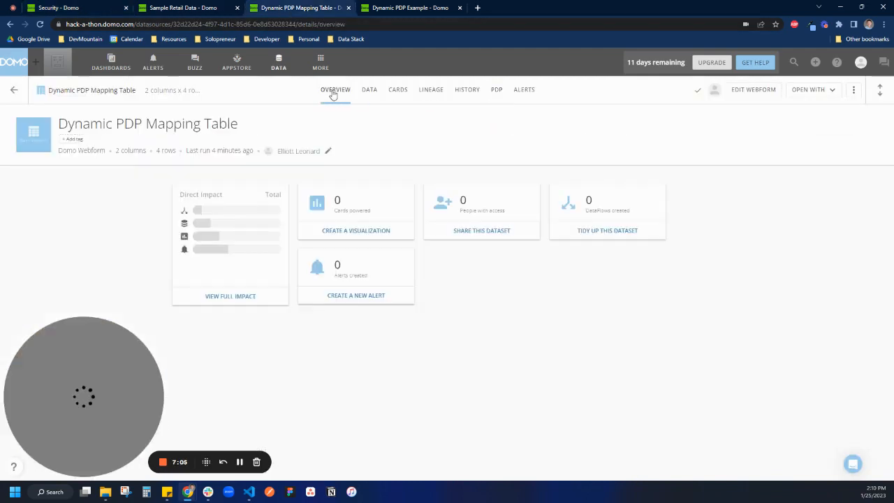
pyautogui.click(755, 97)
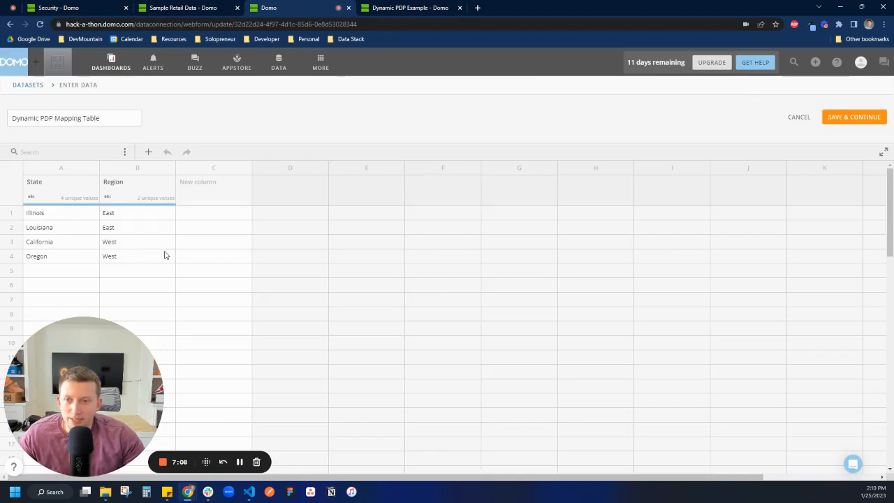
pyautogui.scroll(-1, 159, 258)
pyautogui.scroll(1, 158, 258)
# Add a fifth row to the mapping table with State Colorado and Region West, and save the webform.
pyautogui.click(144, 257)
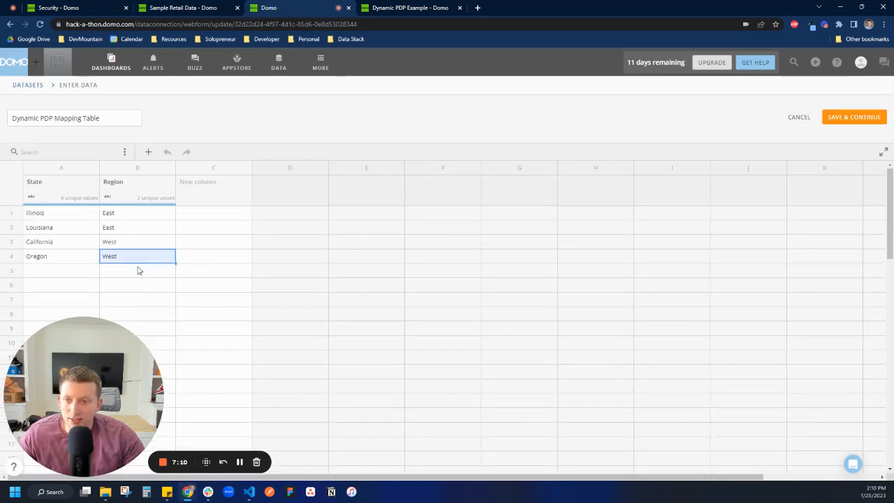
pyautogui.click(137, 268)
pyautogui.write('West')
pyautogui.click(77, 275)
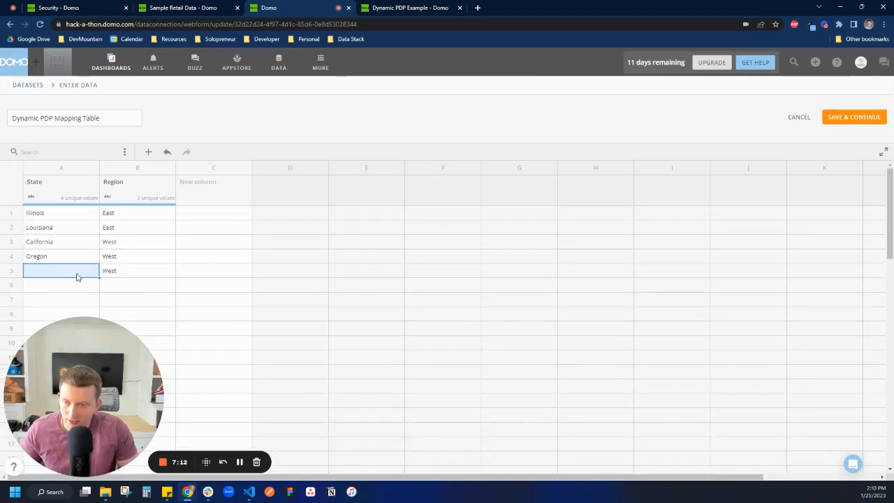
pyautogui.write('Colorad')
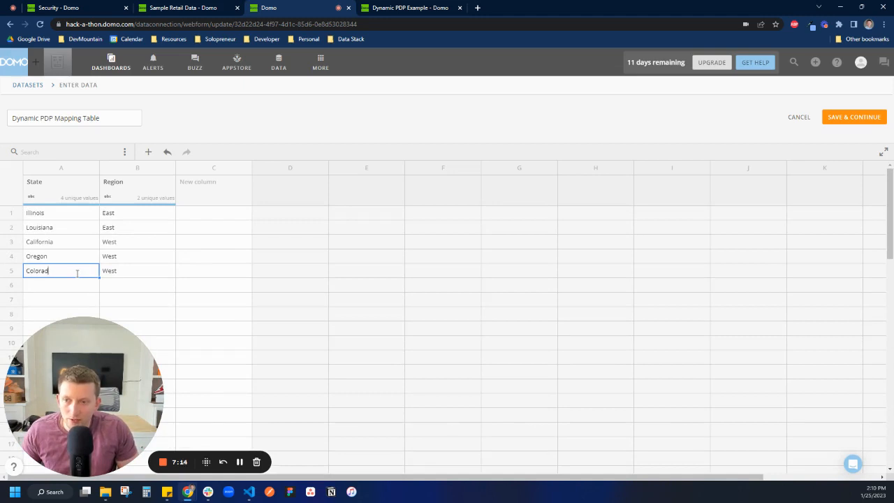
pyautogui.write('o')
pyautogui.click(853, 119)
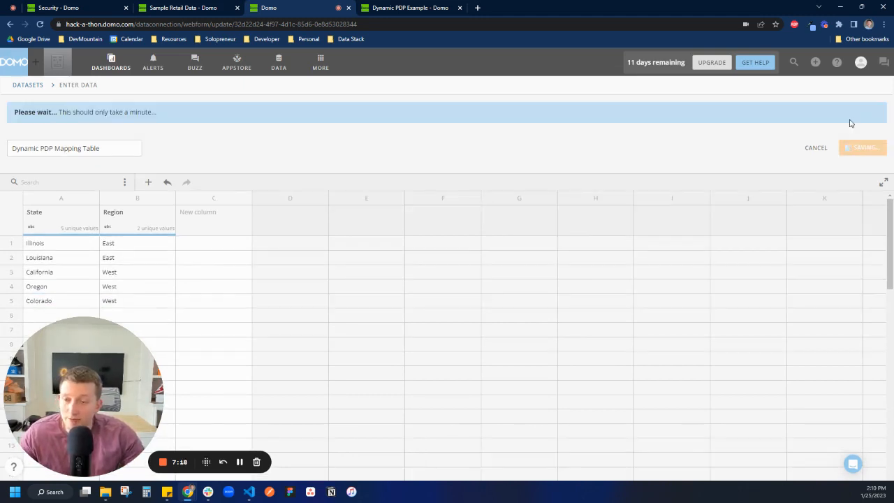
# Reload the Dynamic PDP Example DataSet and return to its PDP policies.
pyautogui.click(428, 8)
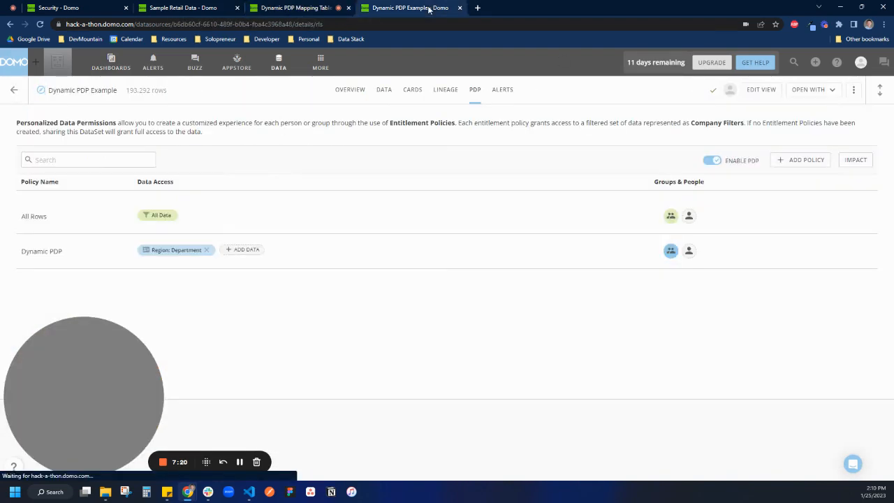
pyautogui.click(341, 88)
pyautogui.click(40, 24)
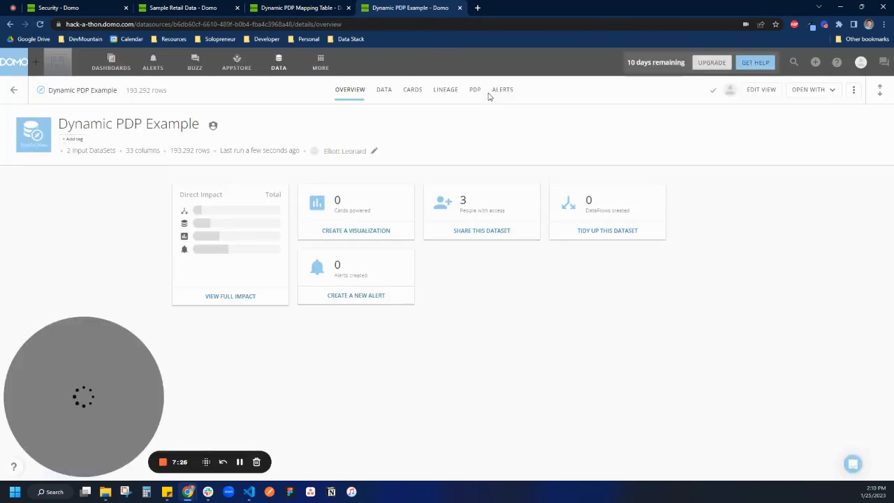
pyautogui.click(475, 92)
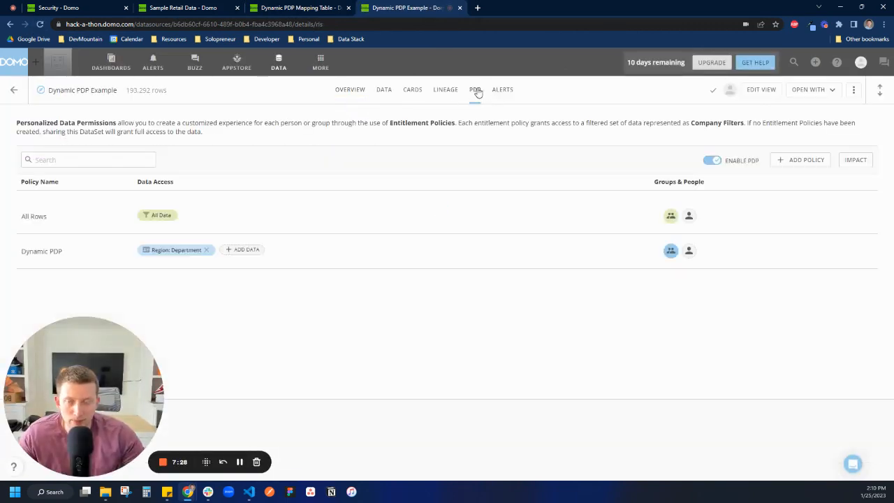
# Open the data preview of the Dynamic PDP policy, leaving its groups and people unchanged.
pyautogui.click(689, 253)
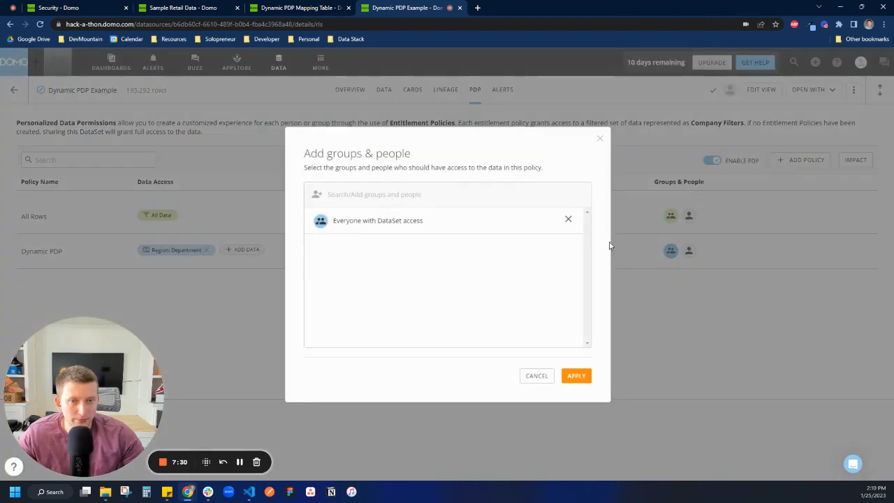
pyautogui.click(536, 376)
pyautogui.click(842, 252)
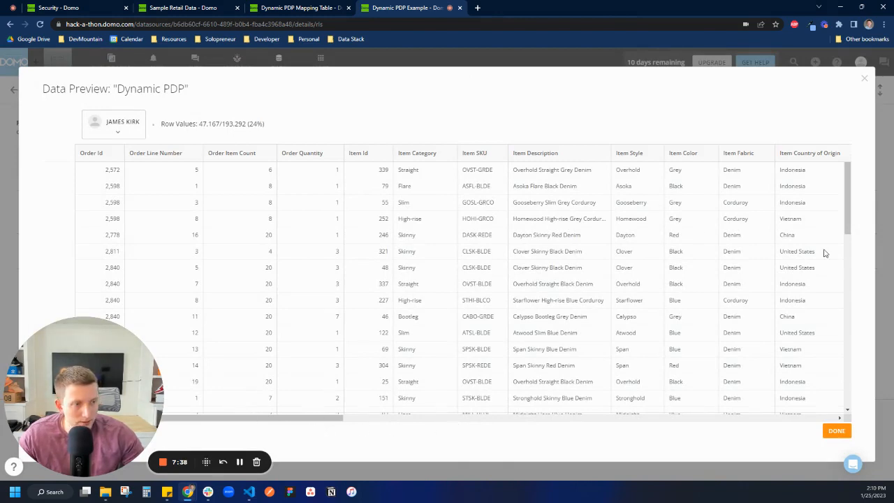
pyautogui.click(866, 78)
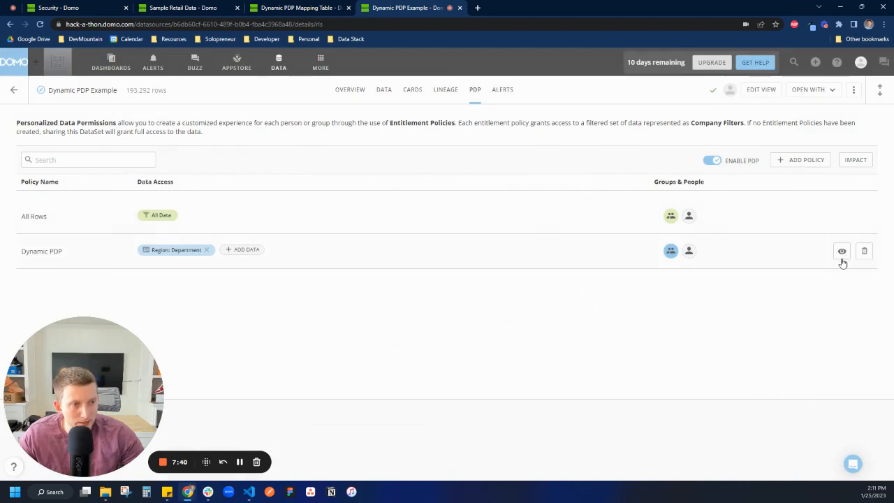
pyautogui.click(841, 253)
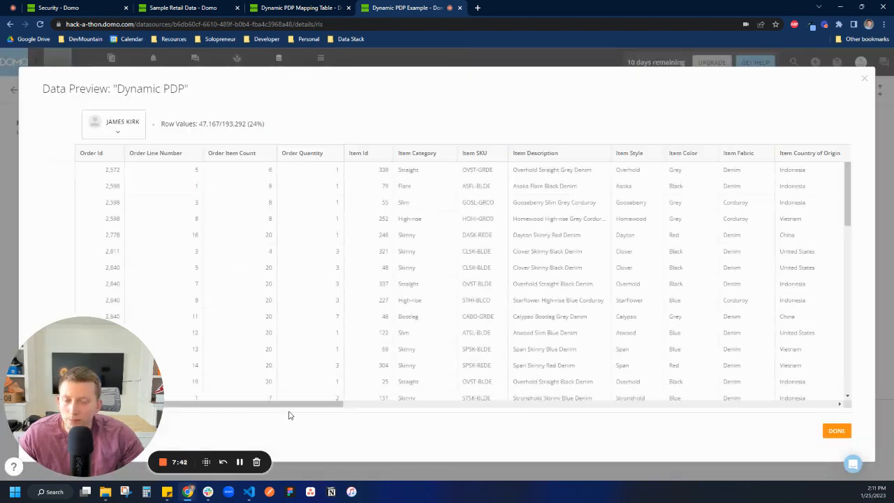
# Switch the previewed user to the editor without a department and on to the editor in the West department.
pyautogui.moveTo(289, 404); pyautogui.dragTo(556, 408)
pyautogui.click(128, 132)
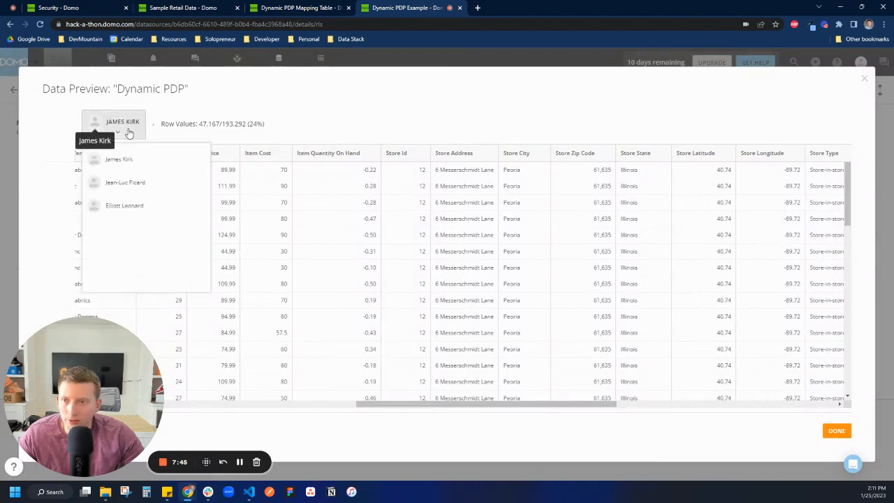
pyautogui.click(129, 202)
pyautogui.click(128, 123)
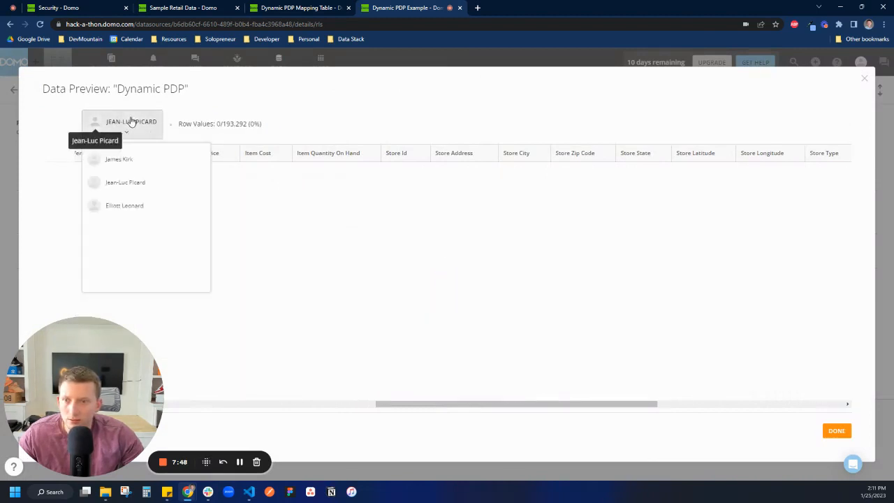
pyautogui.click(91, 160)
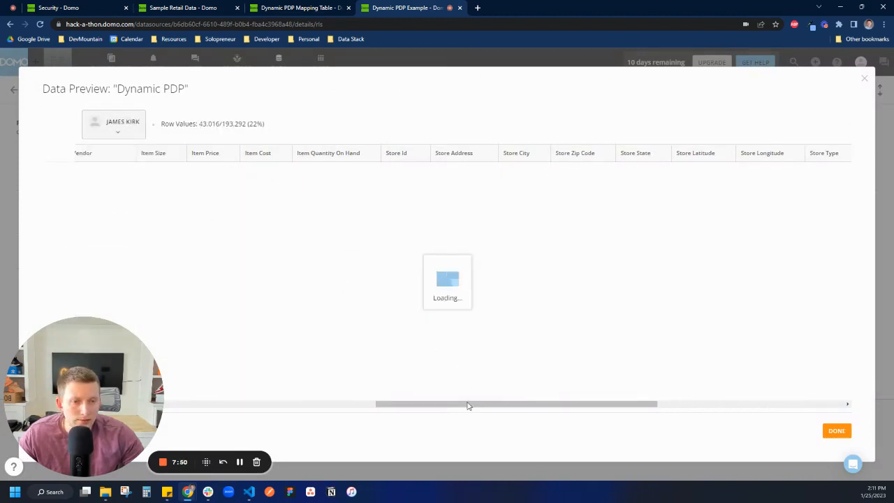
# Examine the Store State column in the West editor's preview for Colorado rows.
pyautogui.moveTo(538, 400); pyautogui.dragTo(510, 407)
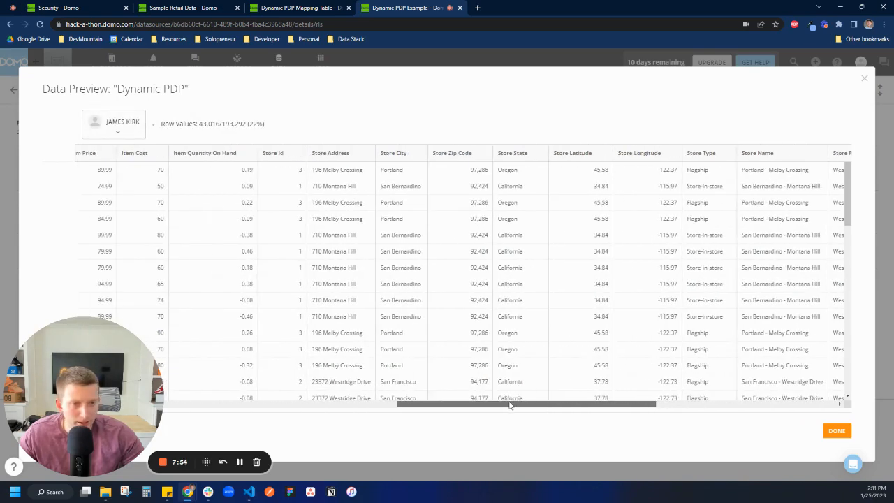
pyautogui.scroll(-5, 524, 285)
pyautogui.scroll(-5, 531, 300)
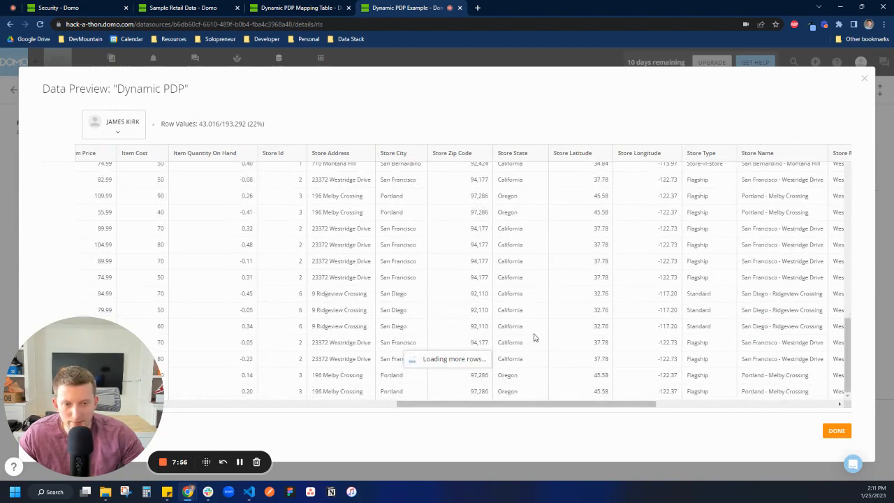
pyautogui.scroll(-3, 543, 305)
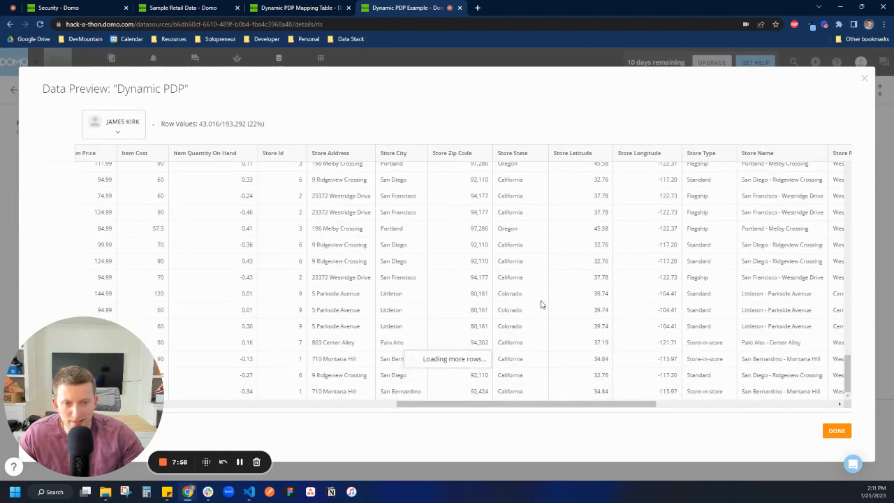
pyautogui.moveTo(522, 295); pyautogui.dragTo(490, 294)
pyautogui.click(516, 290)
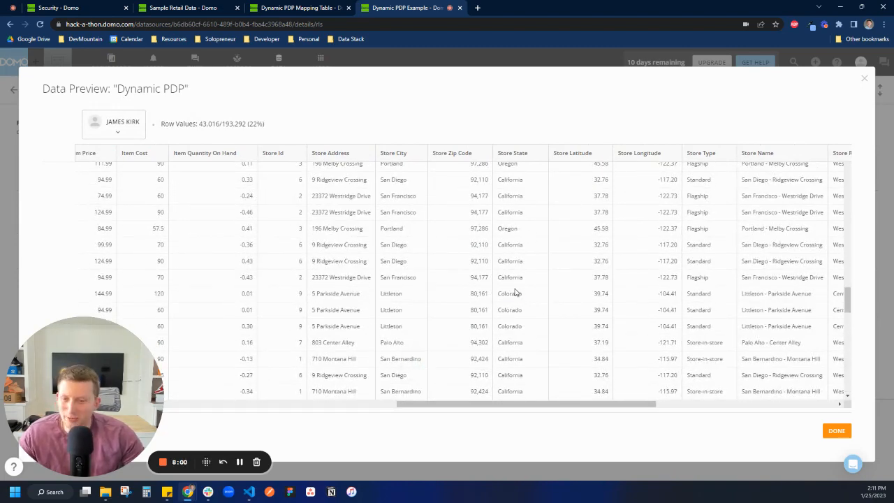
# View the data table of the Dynamic PDP Mapping Table DataSet.
pyautogui.click(297, 8)
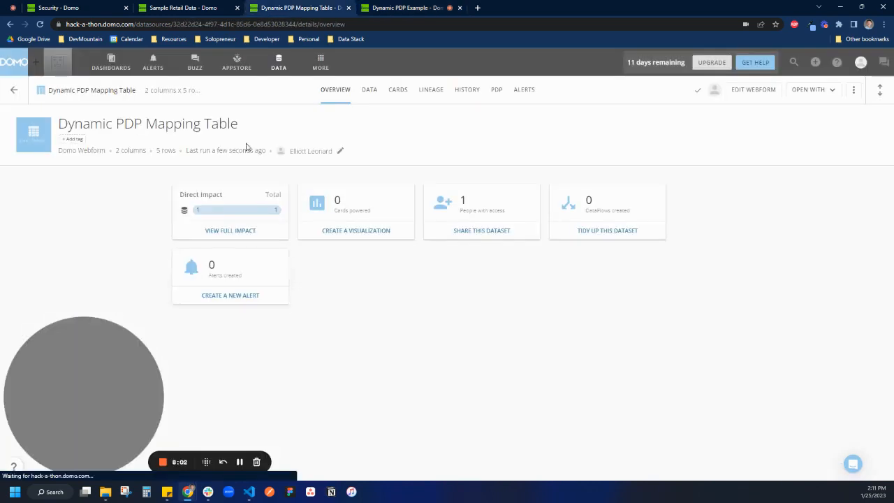
pyautogui.click(368, 91)
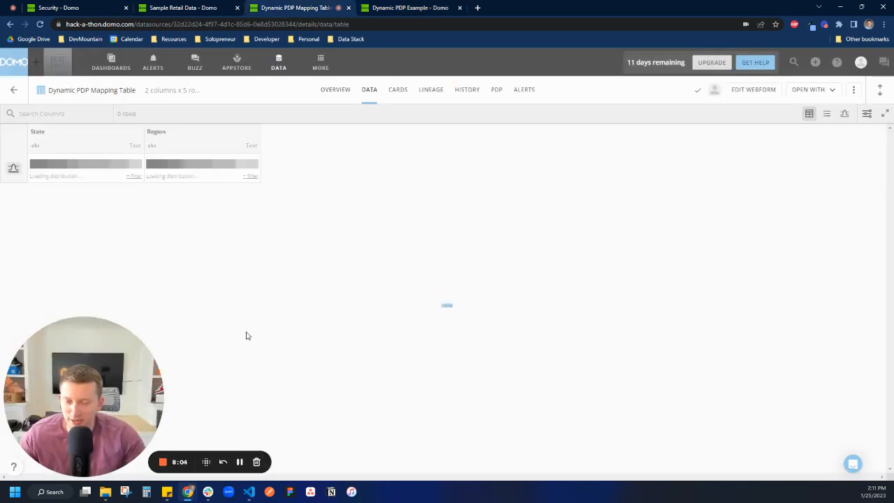